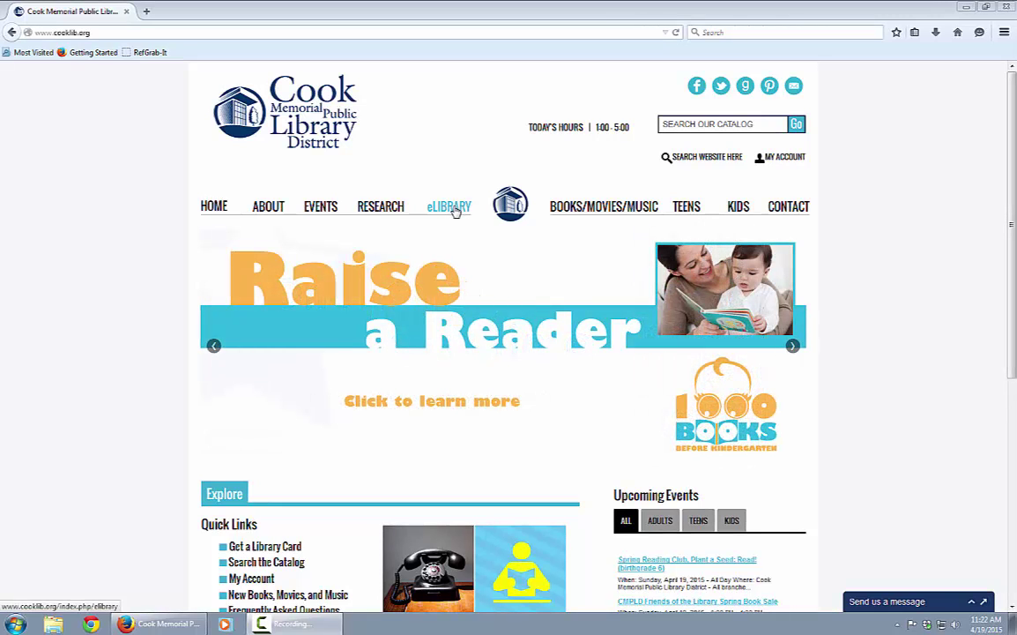
- Go to the eLibrary page from the Cook Memorial library site's top navigation
{"action": "left_click", "coordinate": [453, 209]}
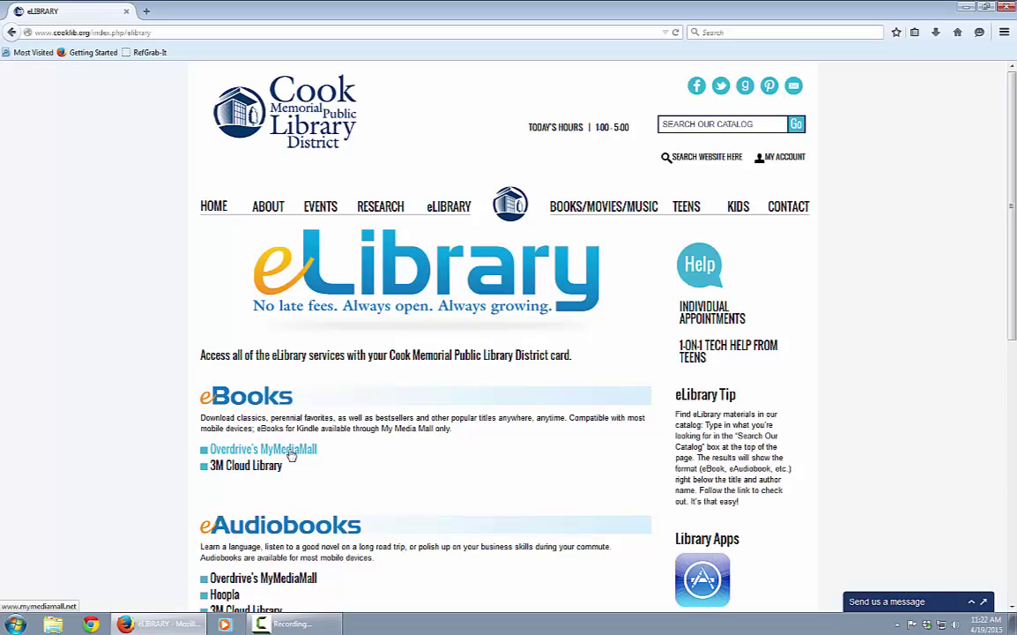
- Follow the Overdrive's MyMediaMall link under eBooks into a new tab
{"action": "left_click", "coordinate": [292, 450]}
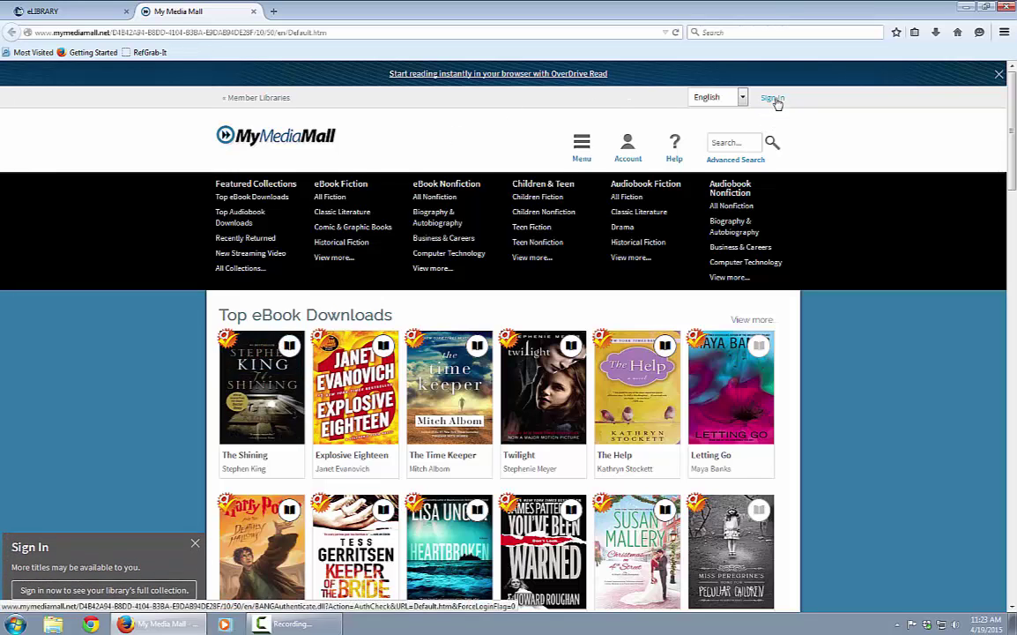
- Choose Cook Memorial Library District as the library on the sign-in page
{"action": "left_click", "coordinate": [772, 98]}
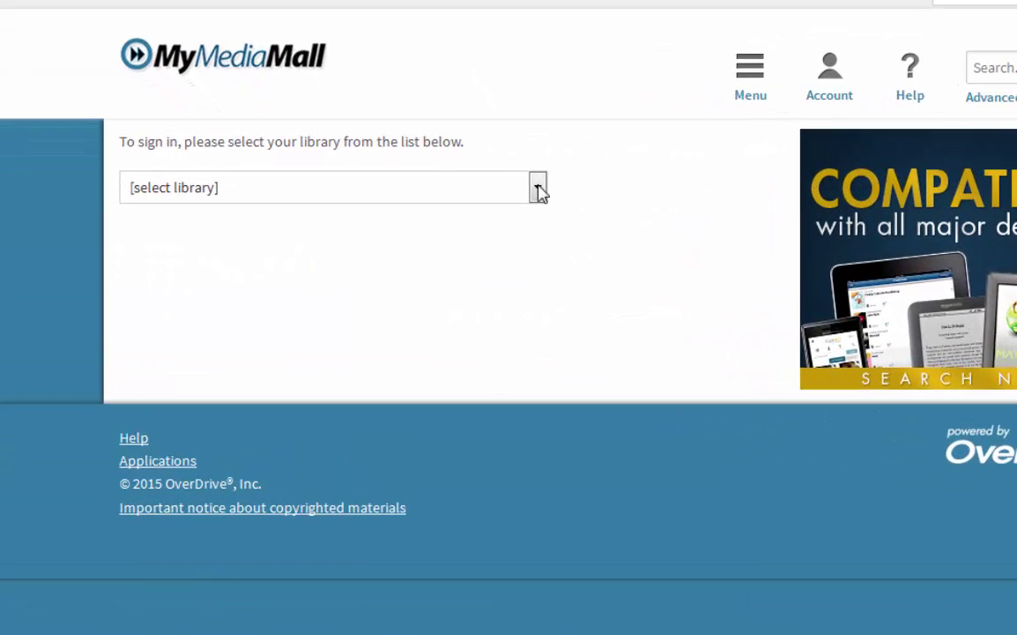
{"action": "left_click", "coordinate": [463, 213]}
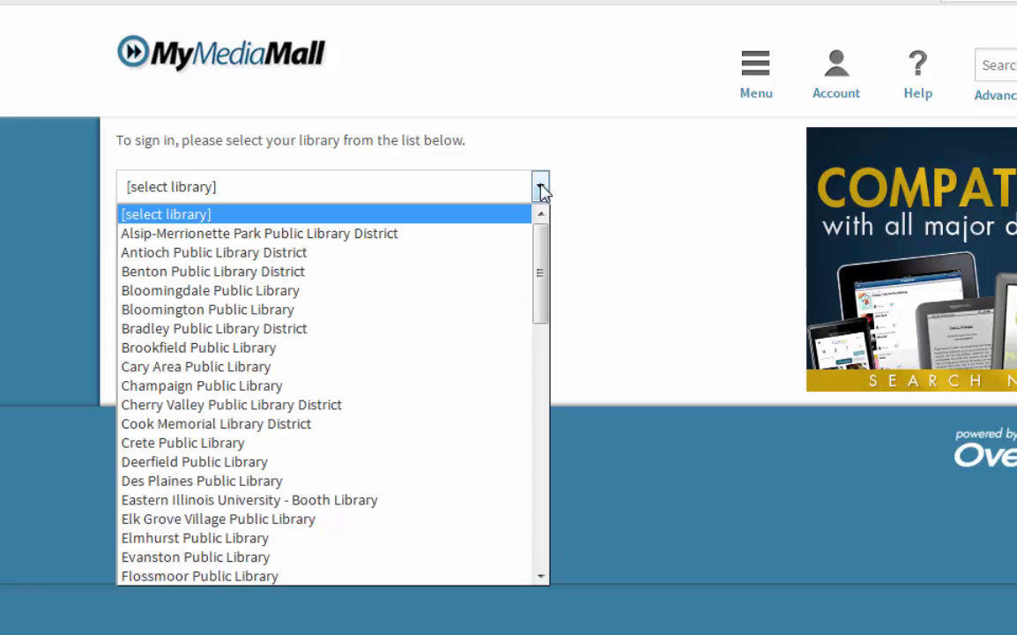
{"action": "left_click", "coordinate": [328, 425]}
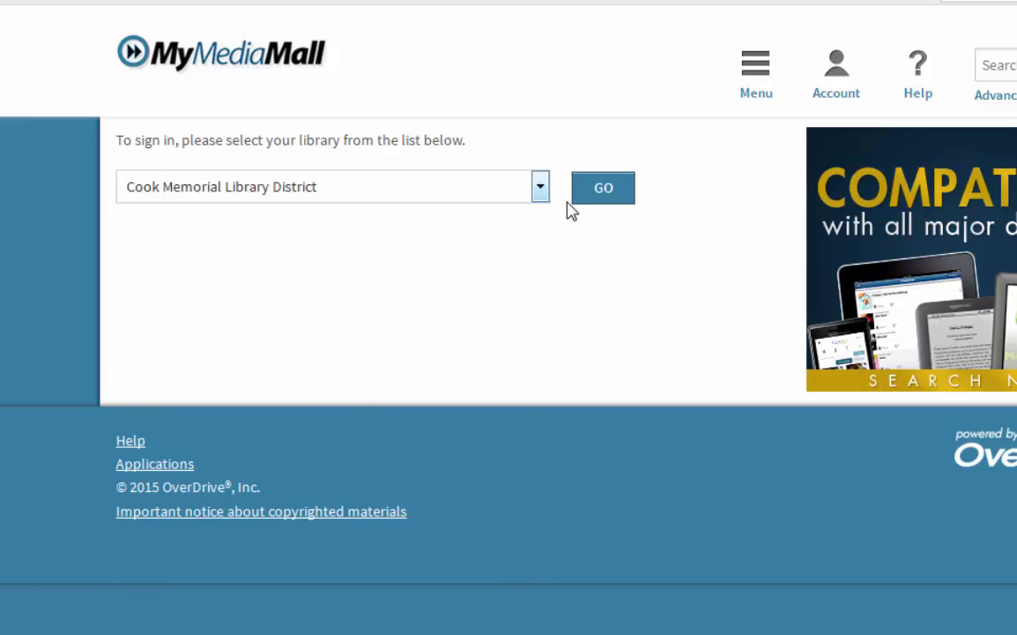
{"action": "left_click", "coordinate": [595, 200]}
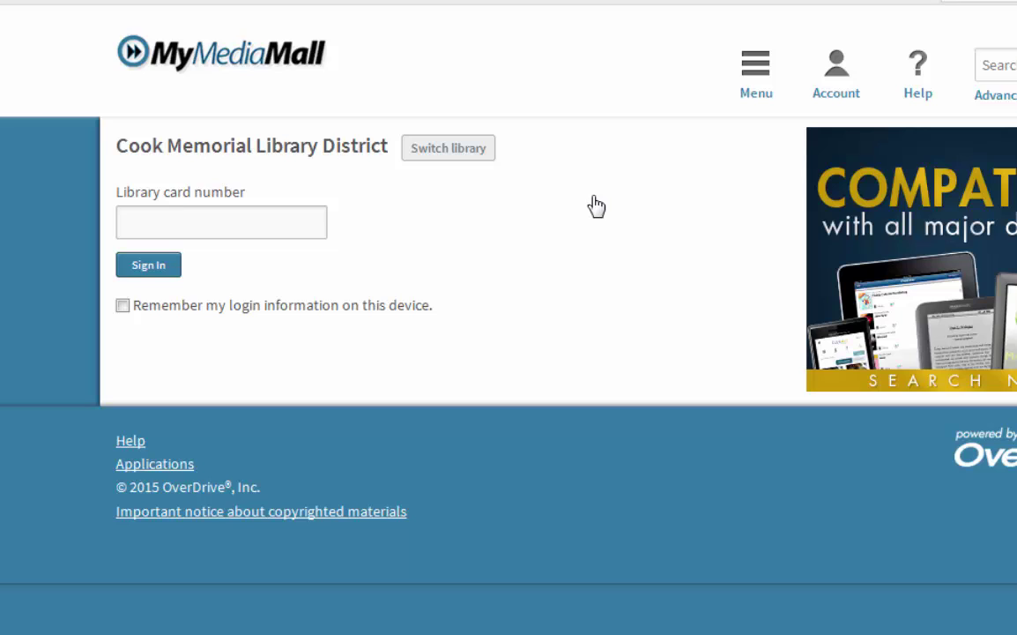
- Enter the library card number and sign in
{"action": "left_click", "coordinate": [151, 227]}
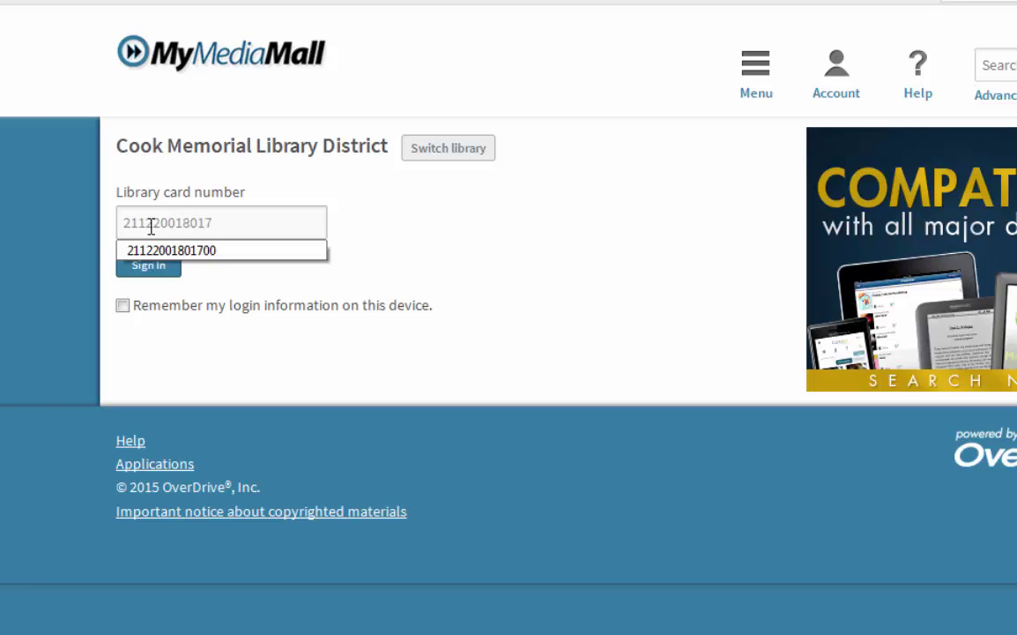
{"action": "left_click", "coordinate": [371, 270]}
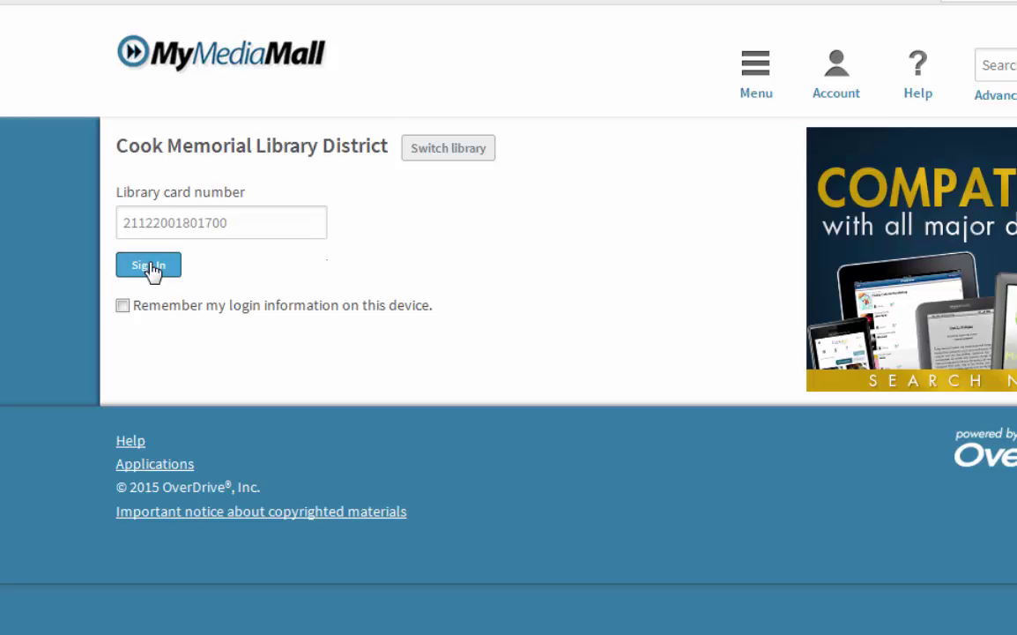
{"action": "left_click", "coordinate": [150, 266]}
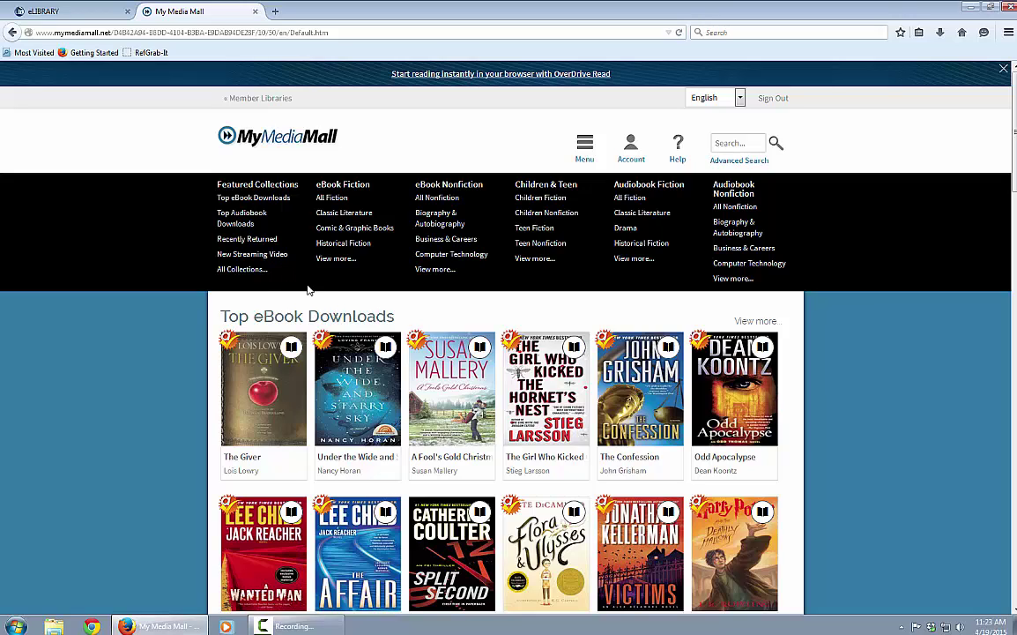
{"action": "mouse_move", "coordinate": [321, 342]}
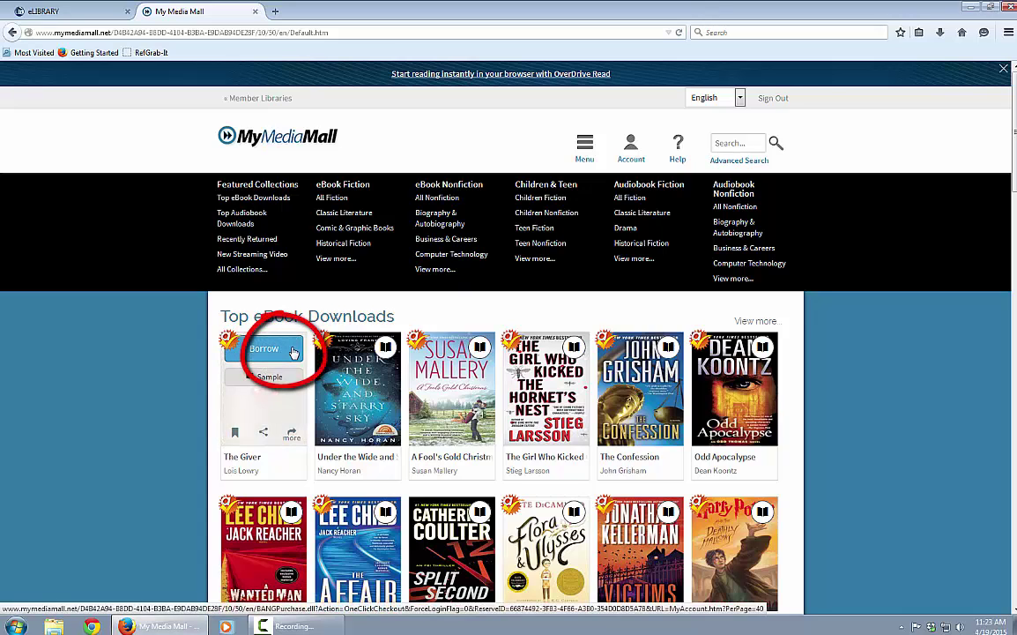
{"action": "left_click", "coordinate": [293, 351]}
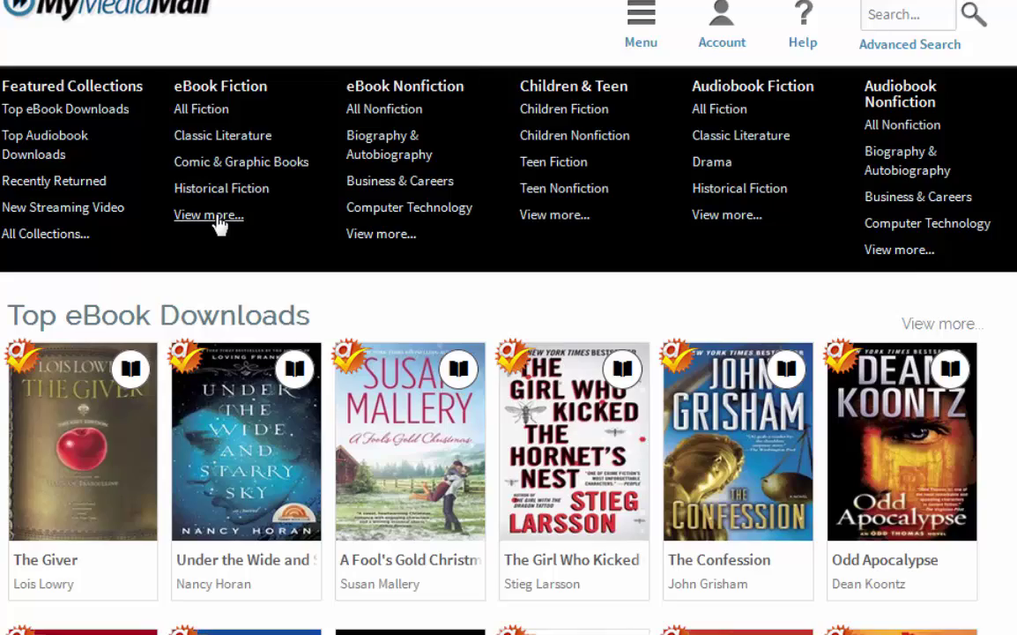
- Open View more under eBook Fiction and scroll through rows like Classic Literature and Humor
{"action": "left_click", "coordinate": [217, 221]}
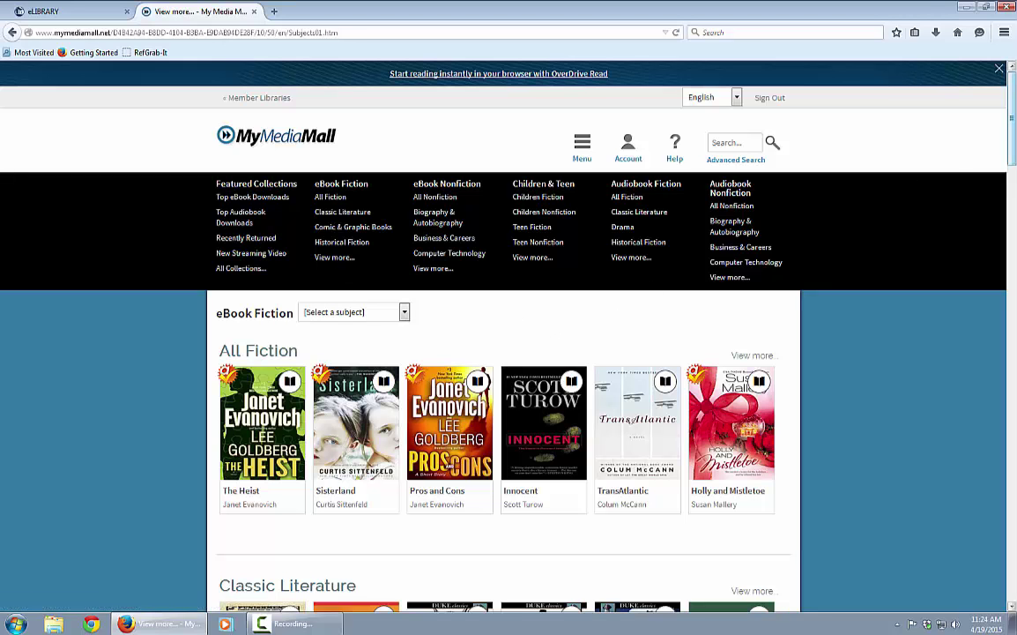
{"action": "left_click_drag", "start_coordinate": [1013, 131], "coordinate": [1013, 132]}
{"action": "scroll", "coordinate": [1013, 132], "scroll_direction": "down", "scroll_amount": 7}
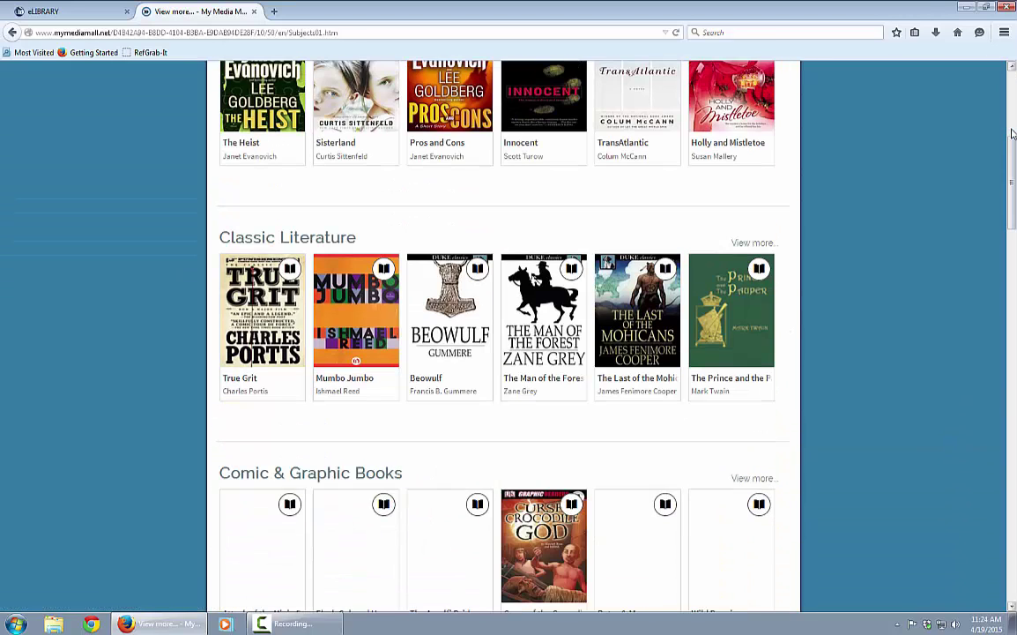
{"action": "scroll", "coordinate": [1013, 132], "scroll_direction": "down", "scroll_amount": 10}
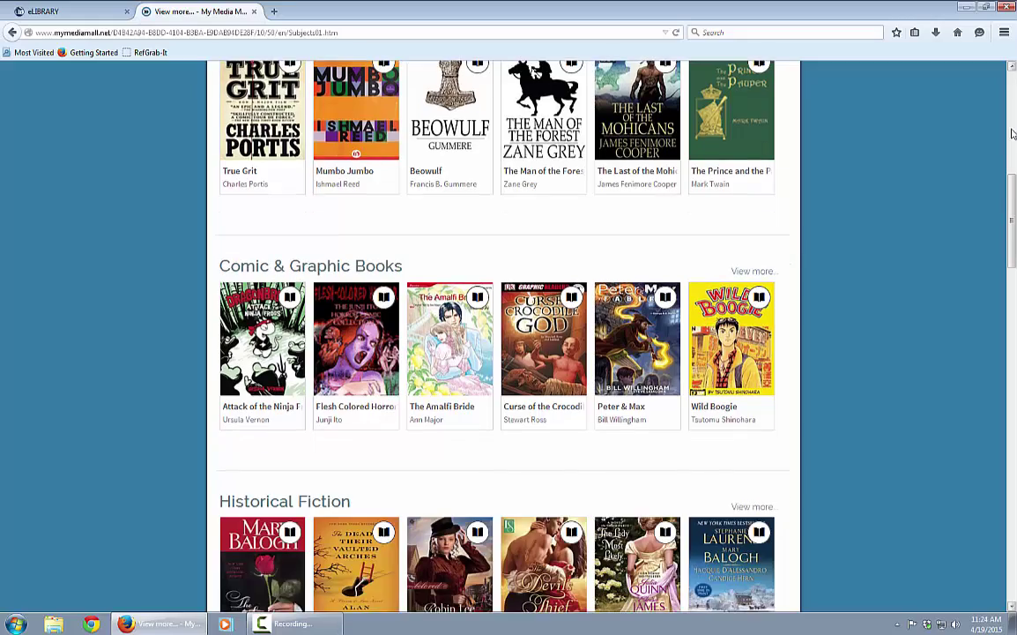
{"action": "scroll", "coordinate": [1013, 132], "scroll_direction": "down", "scroll_amount": 13}
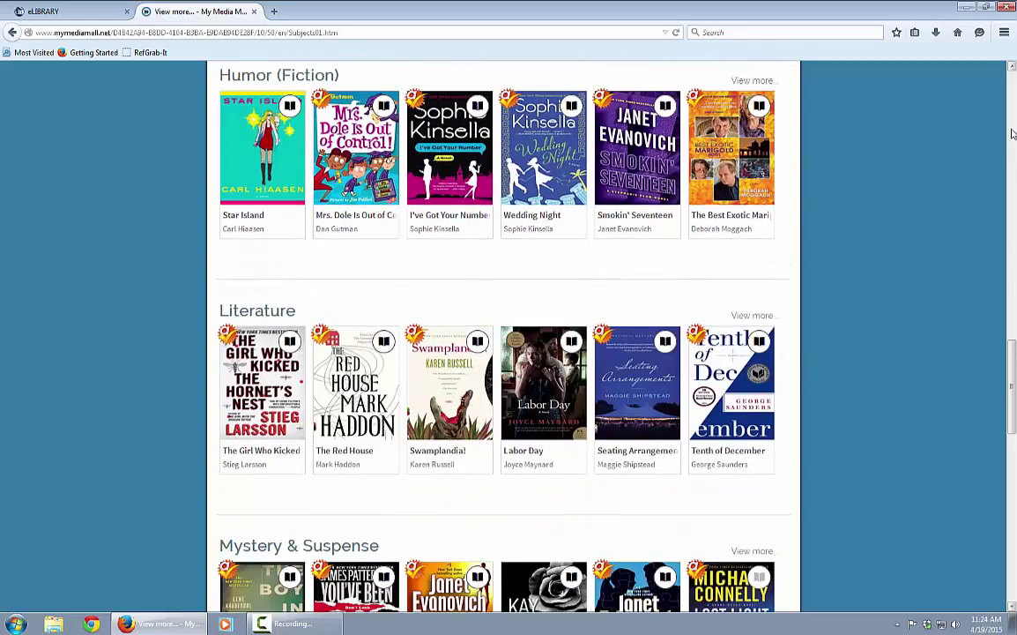
{"action": "scroll", "coordinate": [1013, 132], "scroll_direction": "up", "scroll_amount": 20}
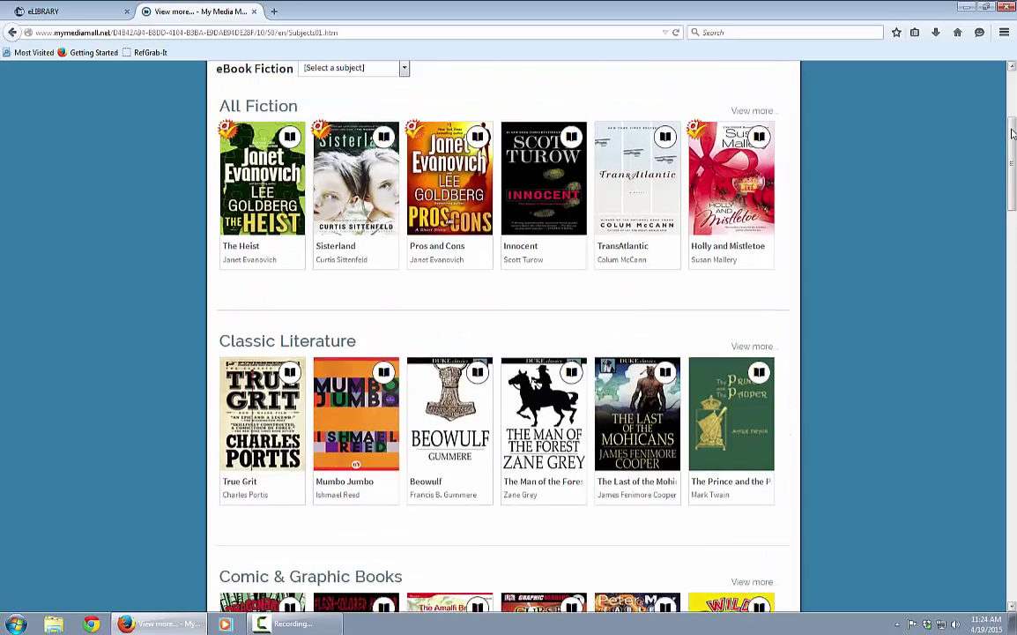
{"action": "scroll", "coordinate": [1013, 132], "scroll_direction": "up", "scroll_amount": 5}
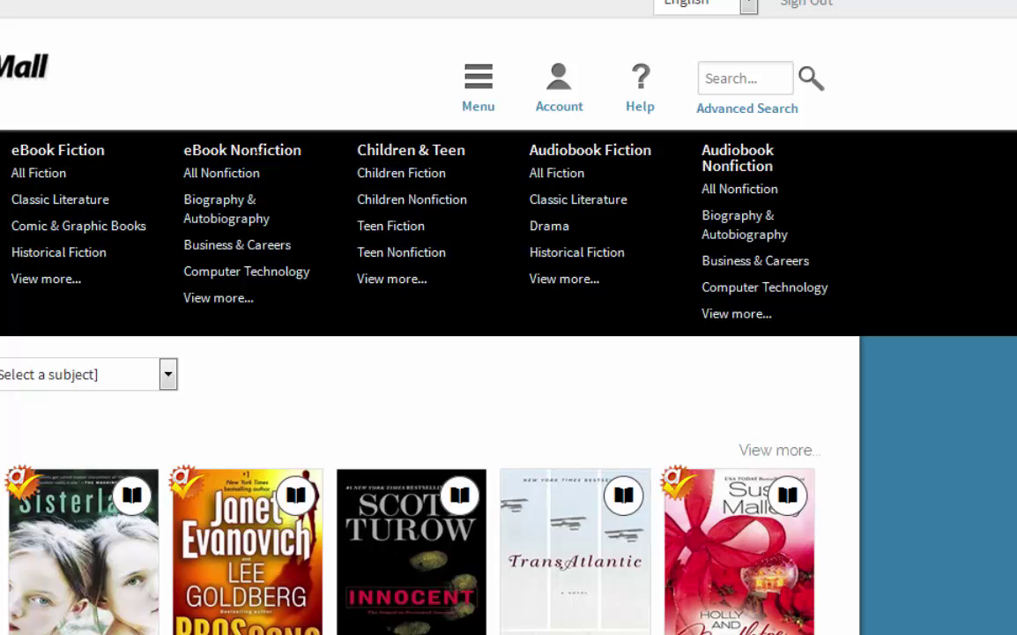
- Search the collection for 'james patterson', returning 182 titles
{"action": "left_click", "coordinate": [713, 78]}
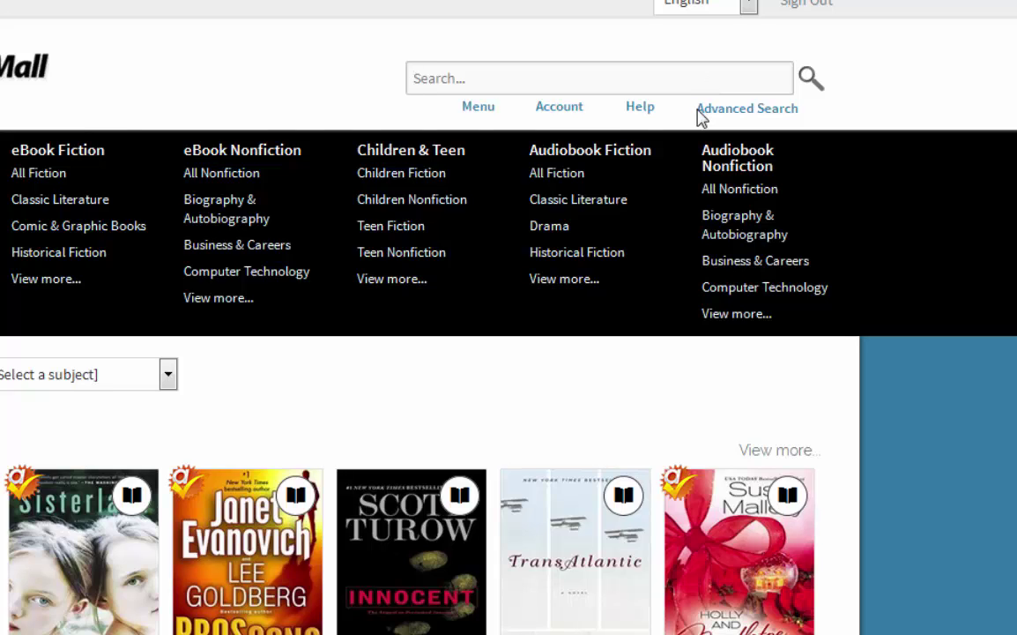
{"action": "type", "text": "james patterson"}
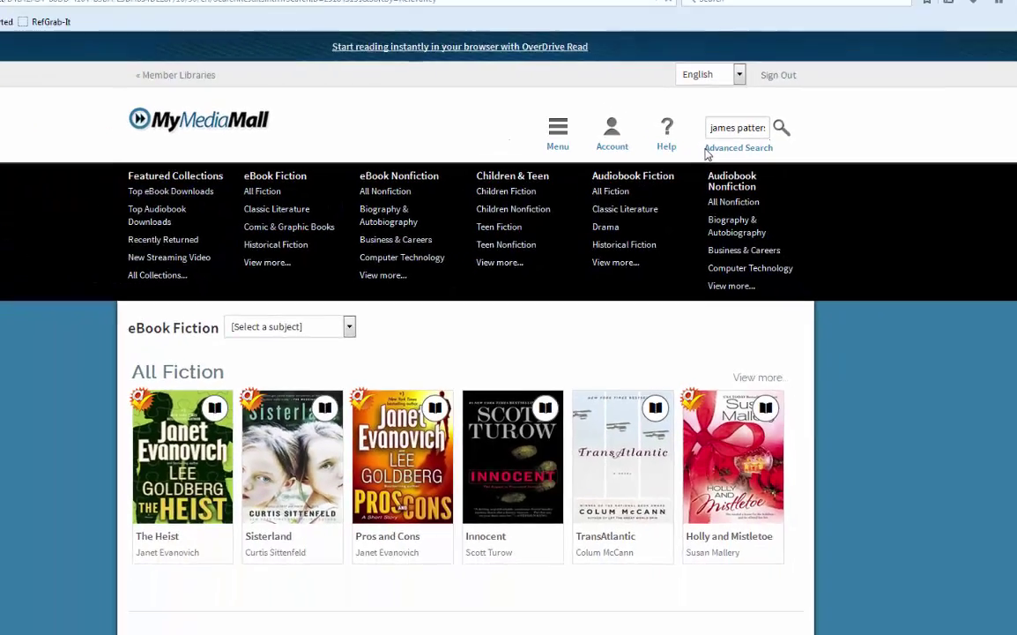
{"action": "key", "text": "Return"}
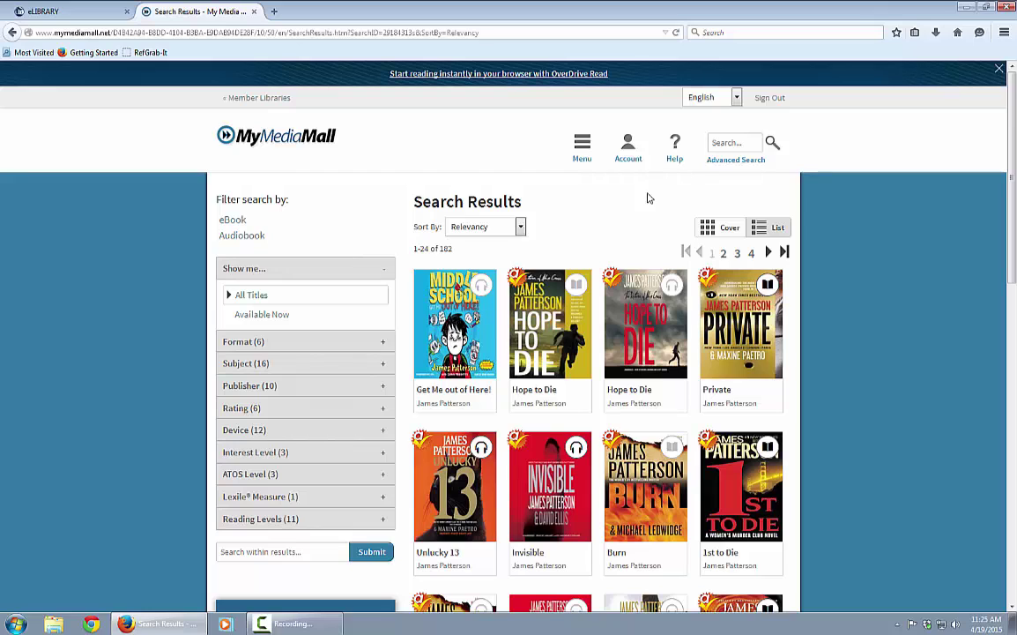
{"action": "mouse_move", "coordinate": [584, 296]}
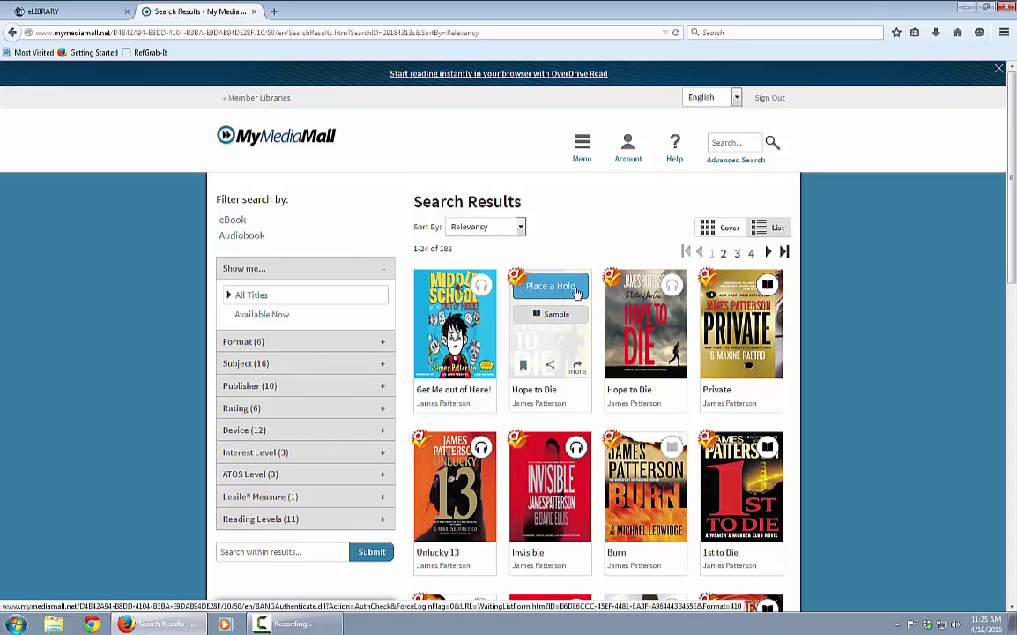
- Place a hold on Hope to Die with email notification and automatic borrowing when available
{"action": "left_click", "coordinate": [576, 291]}
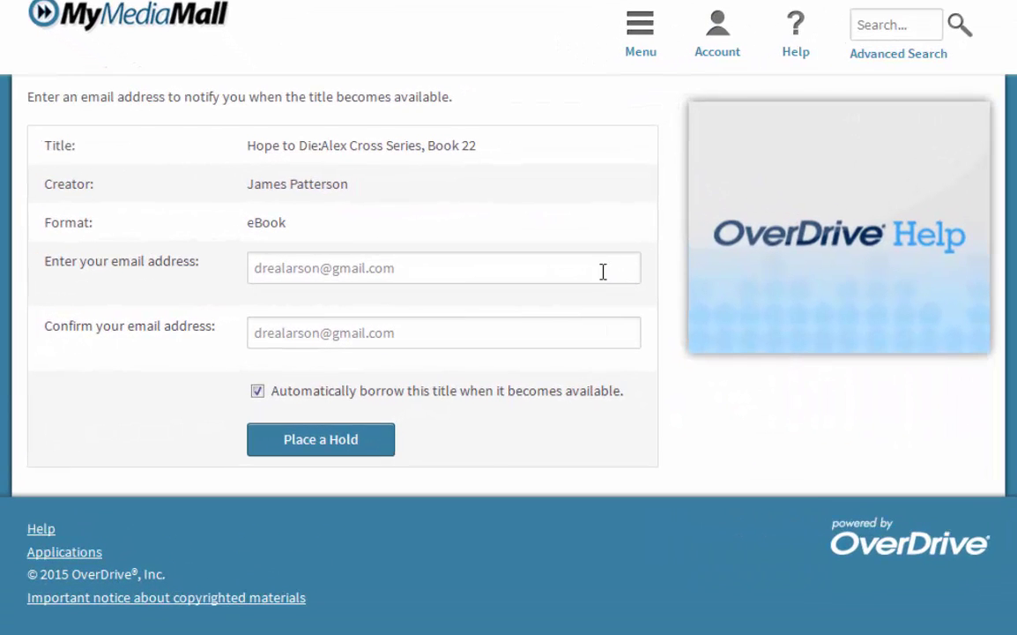
{"action": "left_click", "coordinate": [419, 268]}
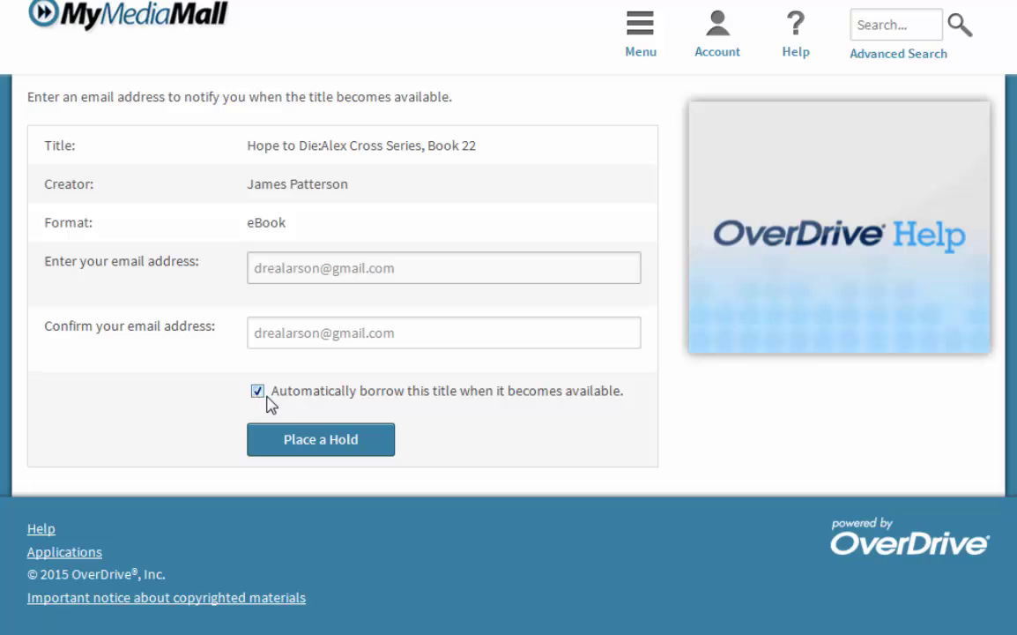
{"action": "left_click", "coordinate": [357, 446]}
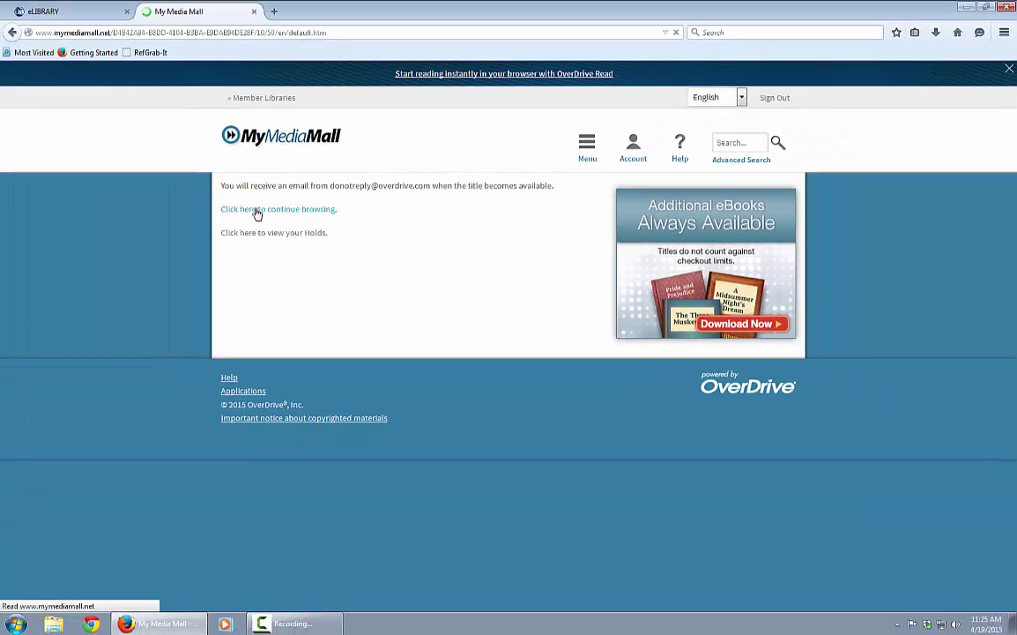
- Re-run the 'james patterson' search and filter to Available Now, showing 124 titles
{"action": "left_click", "coordinate": [88, 138]}
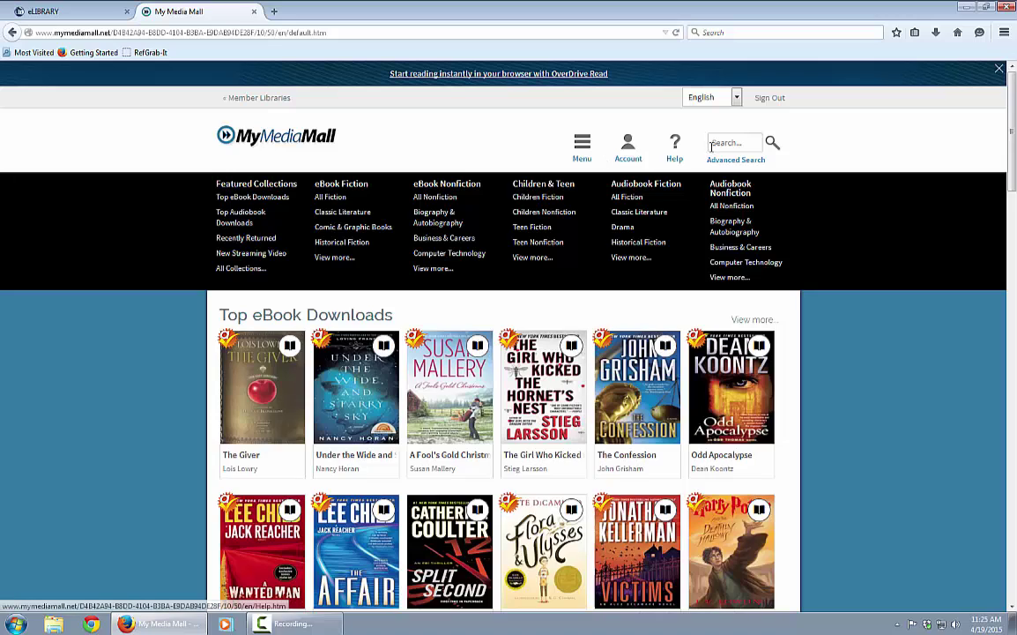
{"action": "left_click", "coordinate": [715, 145]}
{"action": "type", "text": "james"}
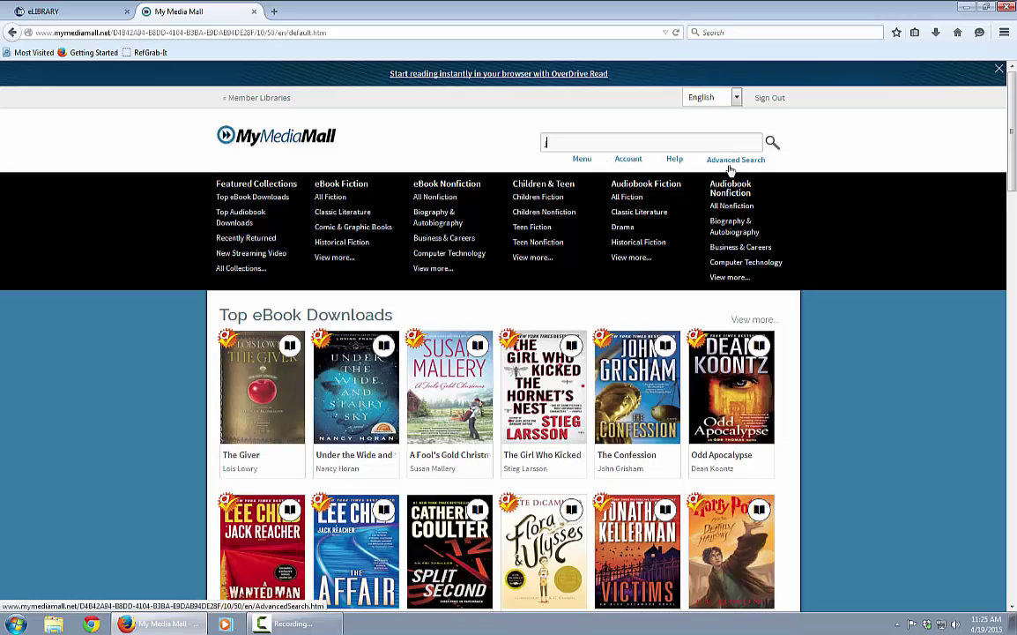
{"action": "left_click", "coordinate": [730, 163]}
{"action": "left_click", "coordinate": [770, 143]}
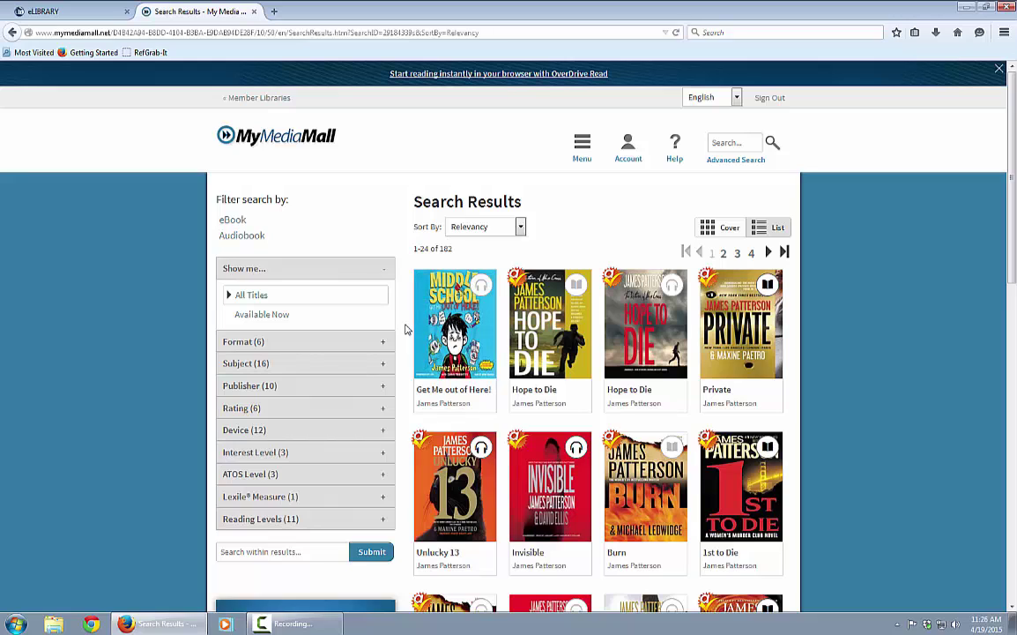
{"action": "left_click", "coordinate": [276, 317]}
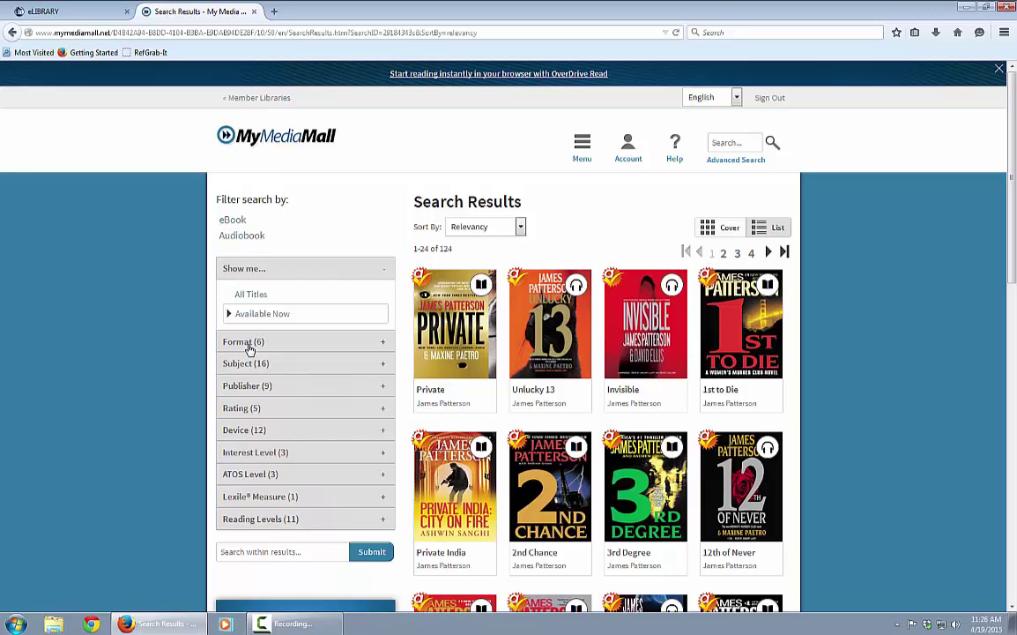
- Filter the results by Format to Kindle Book, leaving 48 titles
{"action": "left_click", "coordinate": [250, 347]}
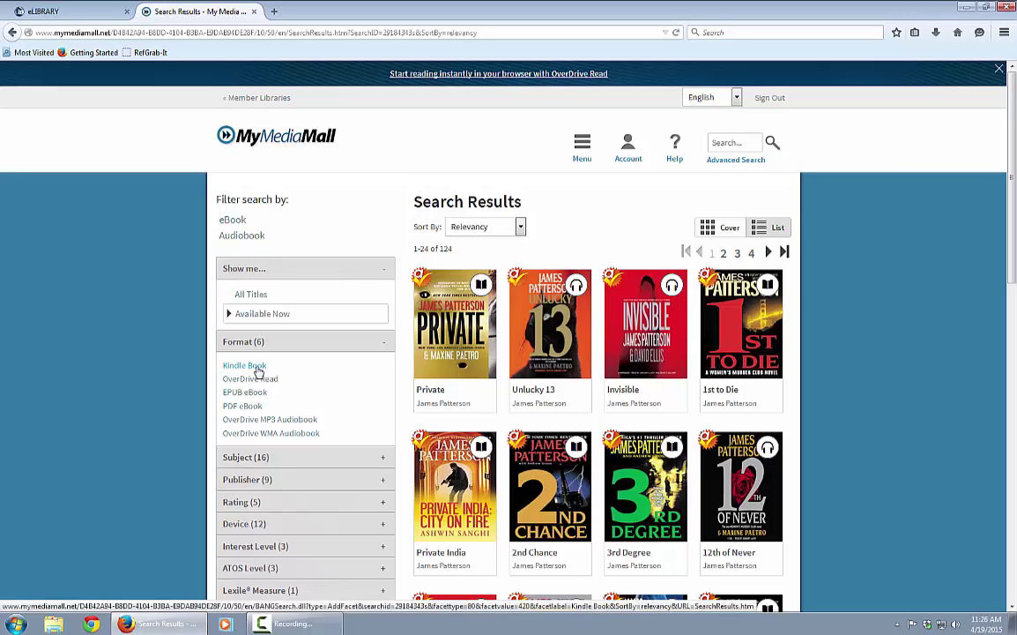
{"action": "left_click", "coordinate": [258, 371]}
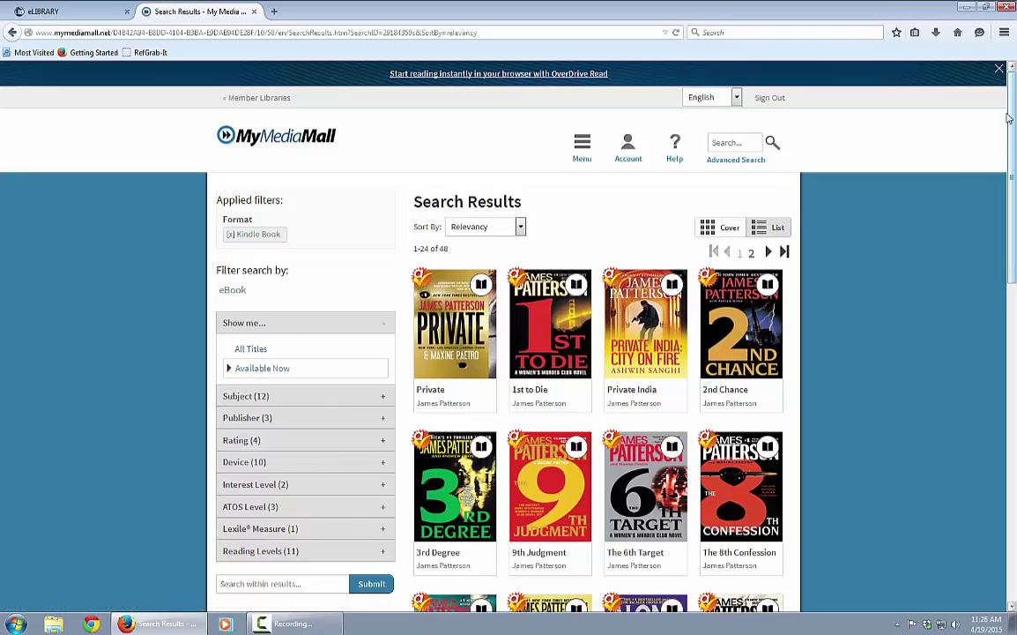
- Borrow the Private India eBook, adding it to the Bookshelf for 14 days
{"action": "mouse_move", "coordinate": [653, 318]}
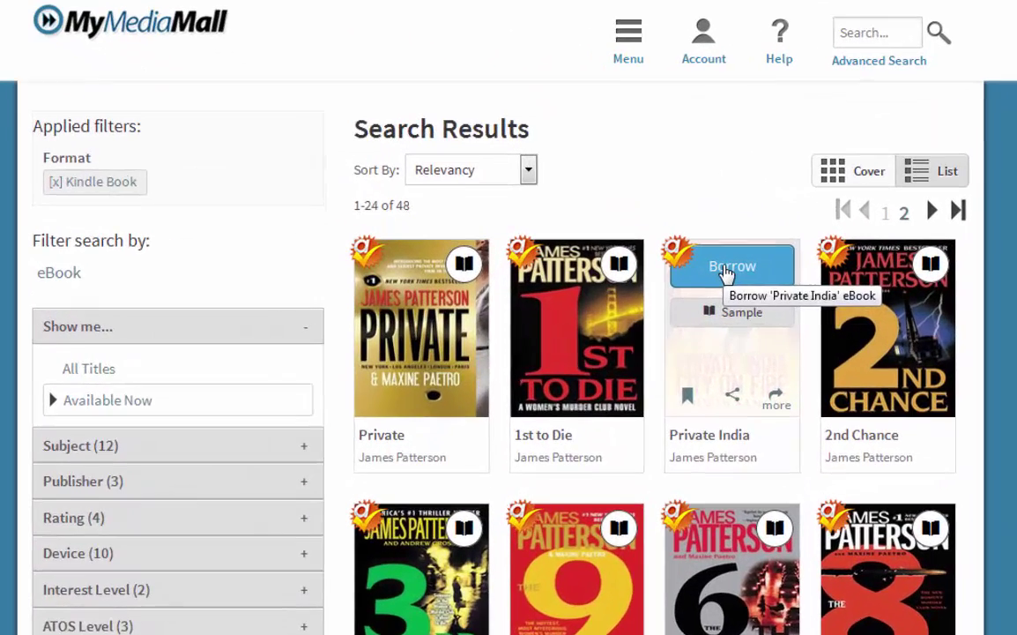
{"action": "left_click", "coordinate": [736, 265]}
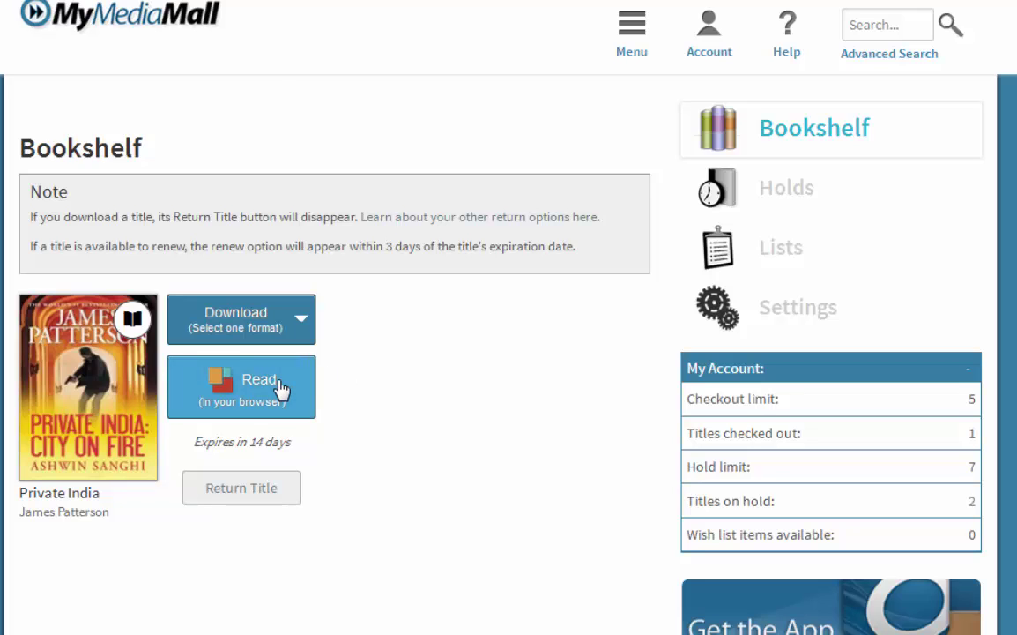
- Choose Kindle Book as Private India's download format
{"action": "left_click", "coordinate": [302, 322]}
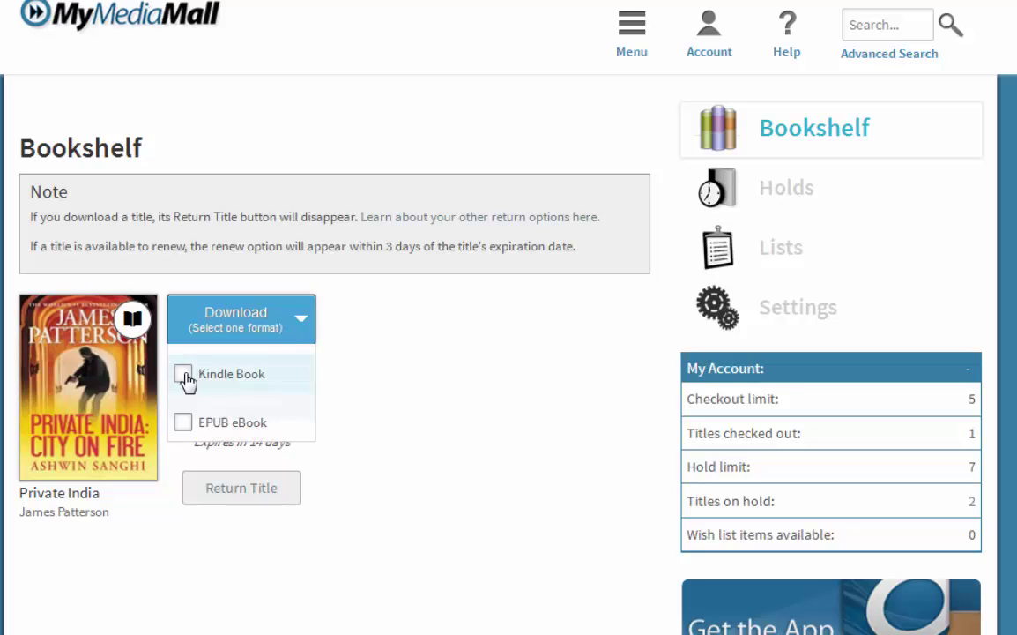
{"action": "left_click", "coordinate": [187, 378]}
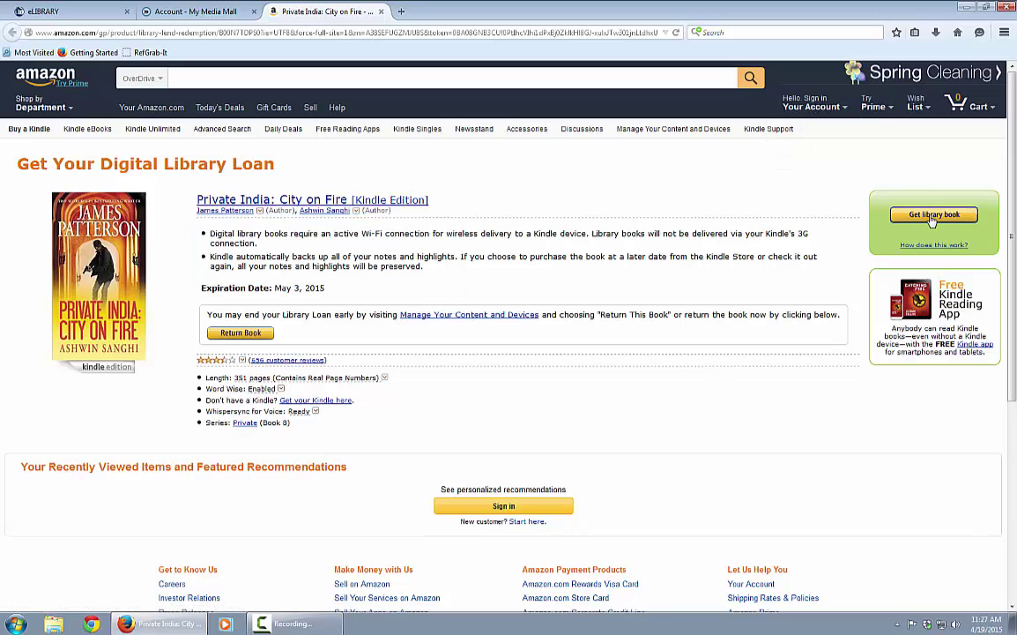
- Request the library loan and attempt Amazon sign-in with the account e-mail and password
{"action": "left_click", "coordinate": [932, 216]}
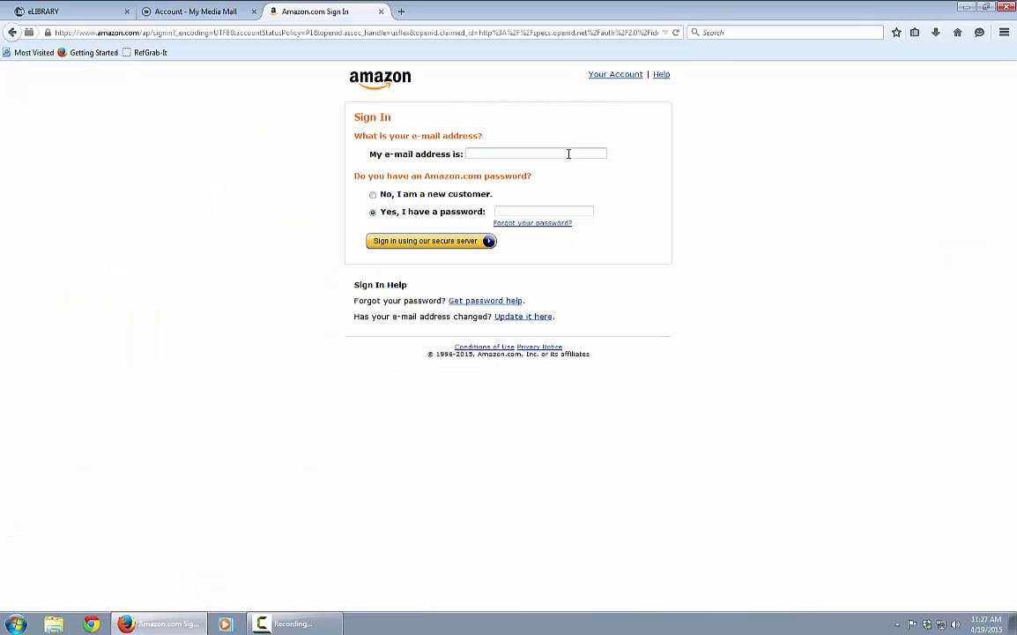
{"action": "type", "text": "drea"}
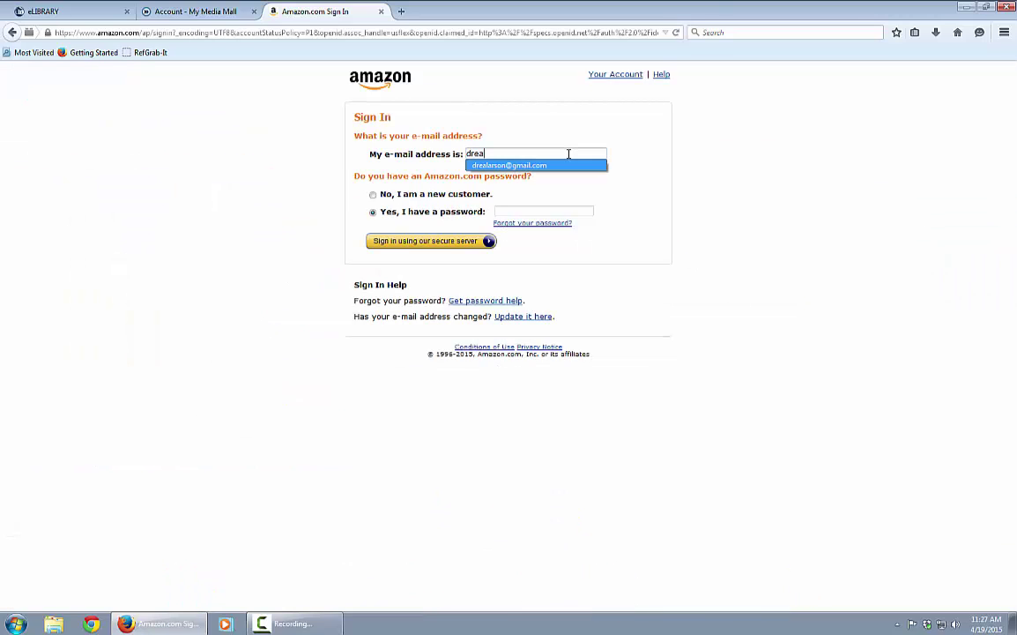
{"action": "left_click", "coordinate": [509, 211]}
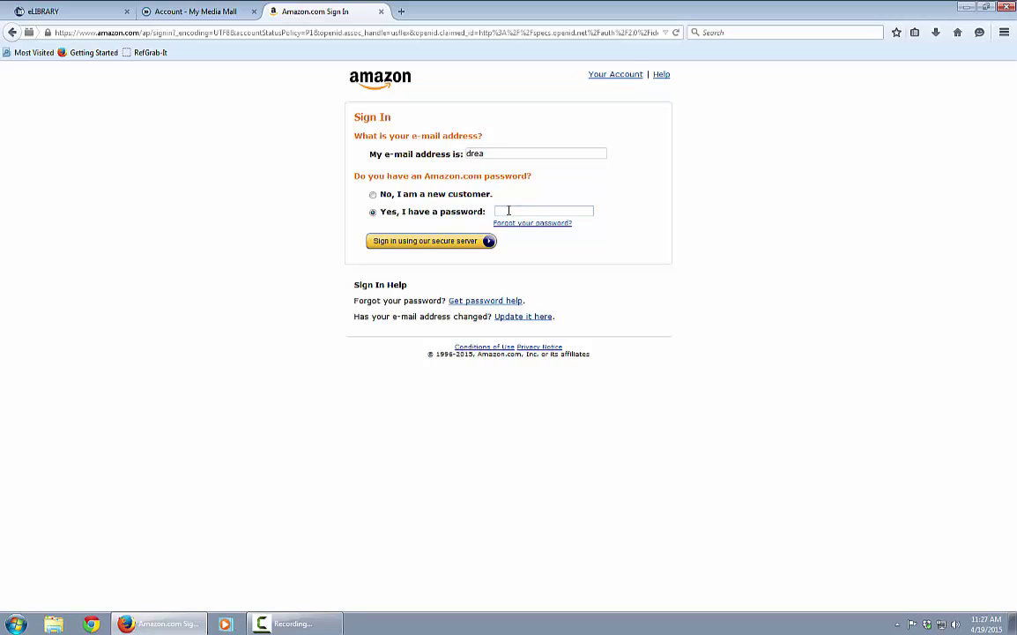
{"action": "type", "text": "••••••••"}
{"action": "left_click", "coordinate": [463, 241]}
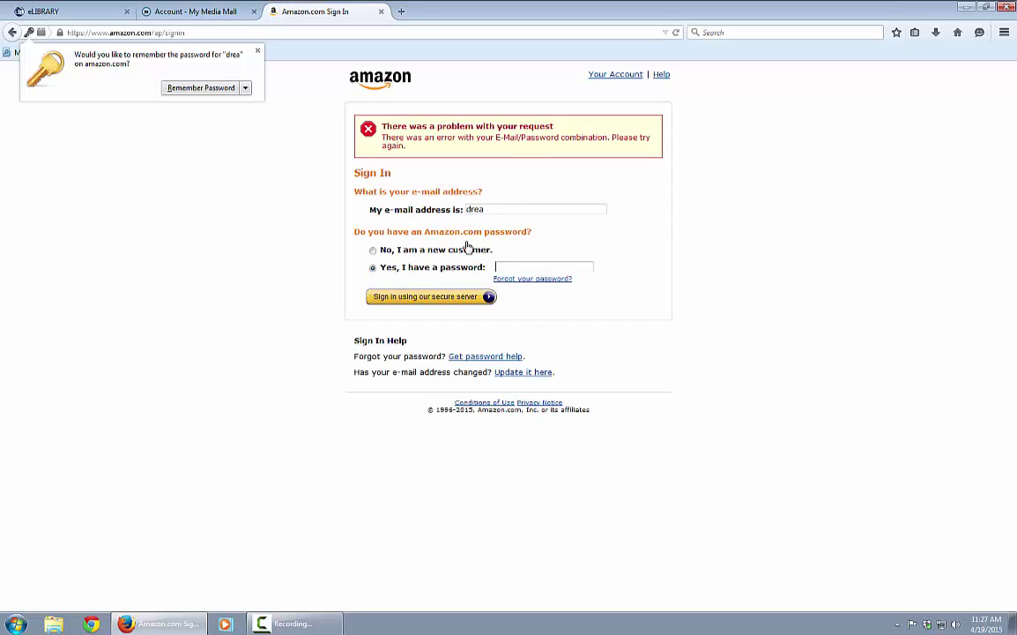
{"action": "left_click", "coordinate": [258, 50]}
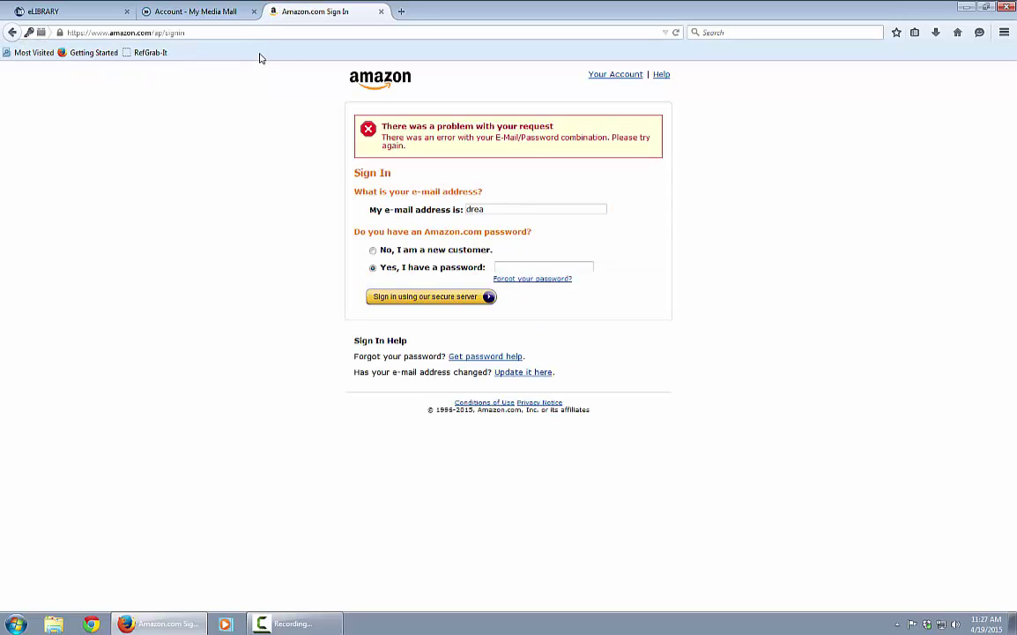
- Correct the e-mail to the autocompleted full address, re-enter the password, and sign in
{"action": "left_click", "coordinate": [498, 210]}
{"action": "key", "text": "Down"}
{"action": "key", "text": "Return"}
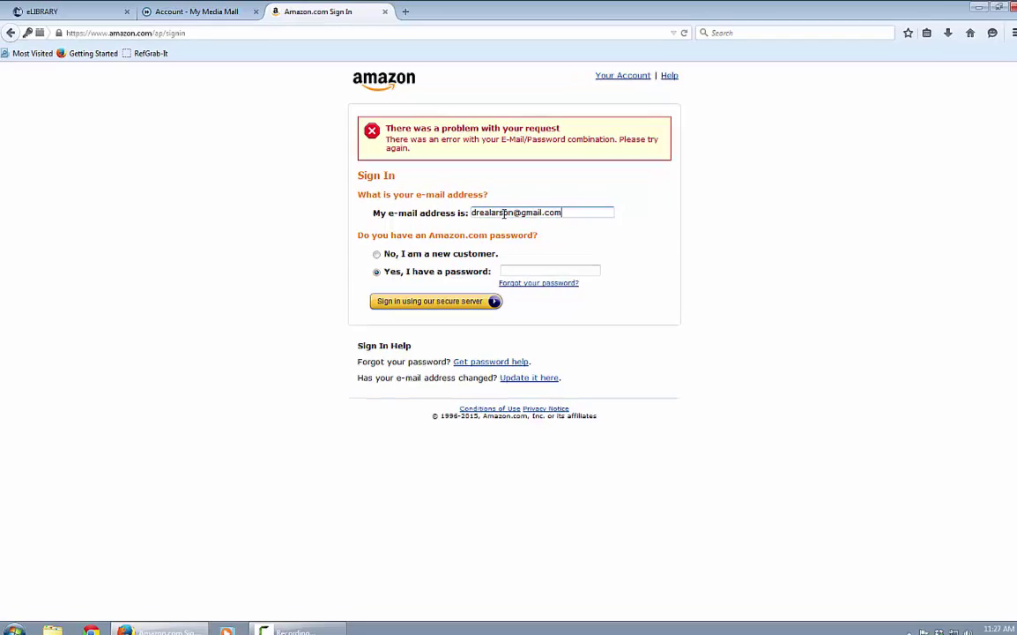
{"action": "left_click", "coordinate": [521, 269]}
{"action": "type", "text": "*"}
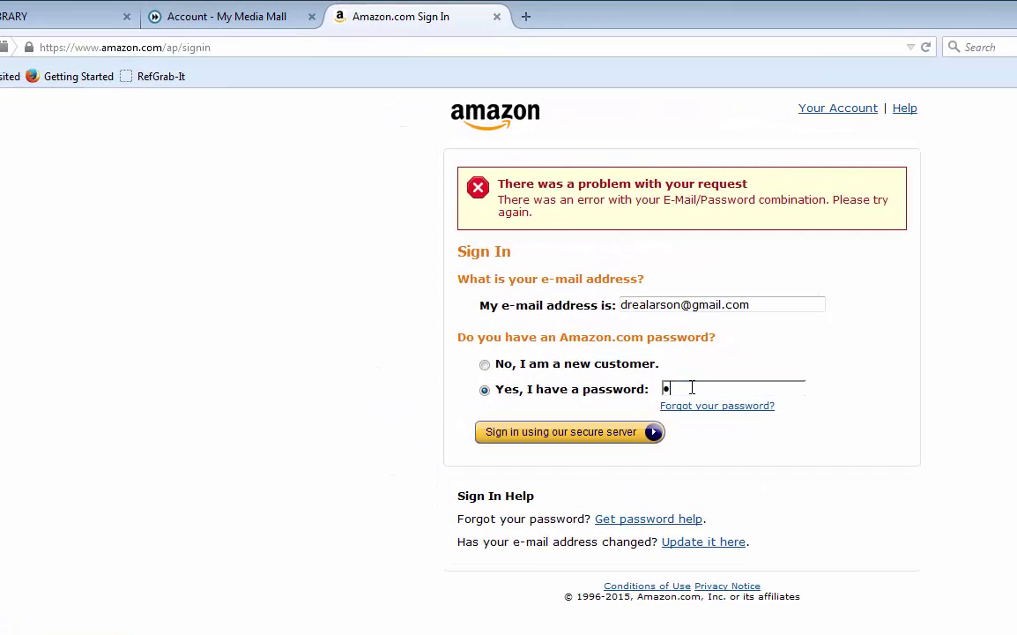
{"action": "type", "text": "******"}
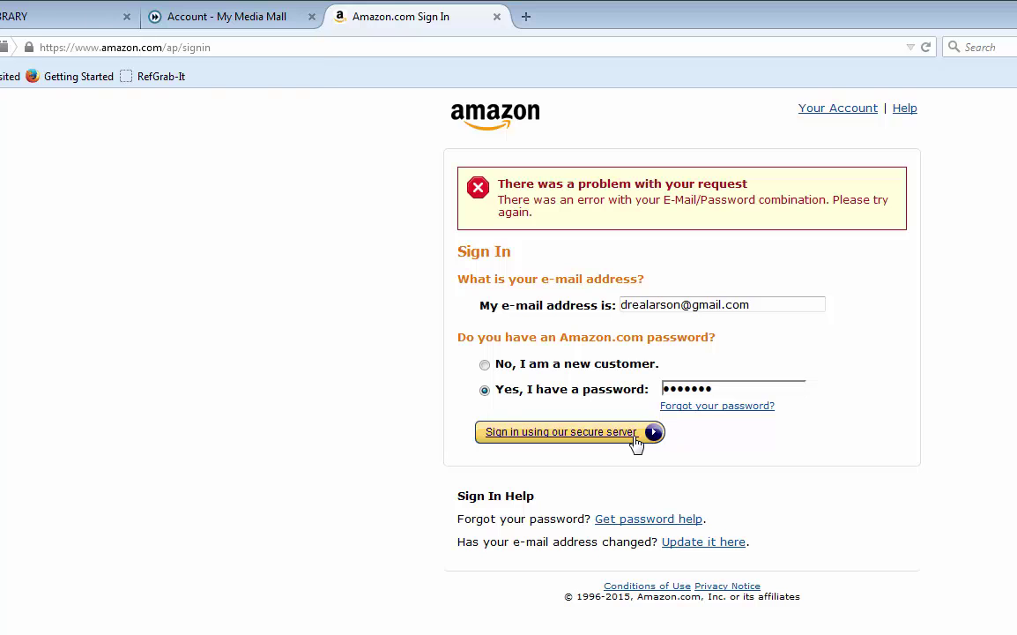
{"action": "left_click", "coordinate": [637, 441]}
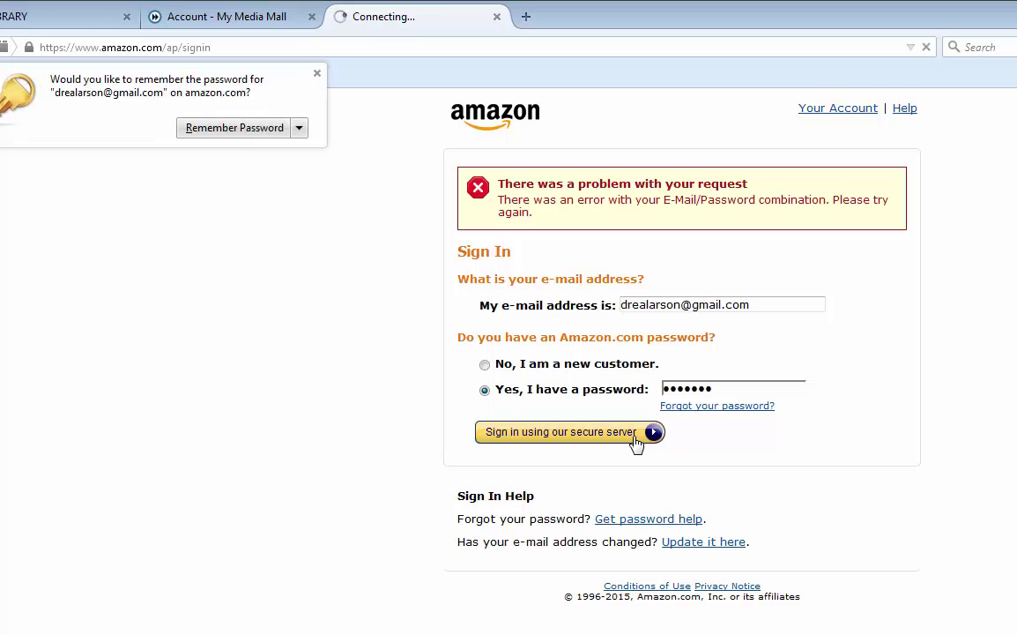
{"action": "left_click", "coordinate": [318, 75]}
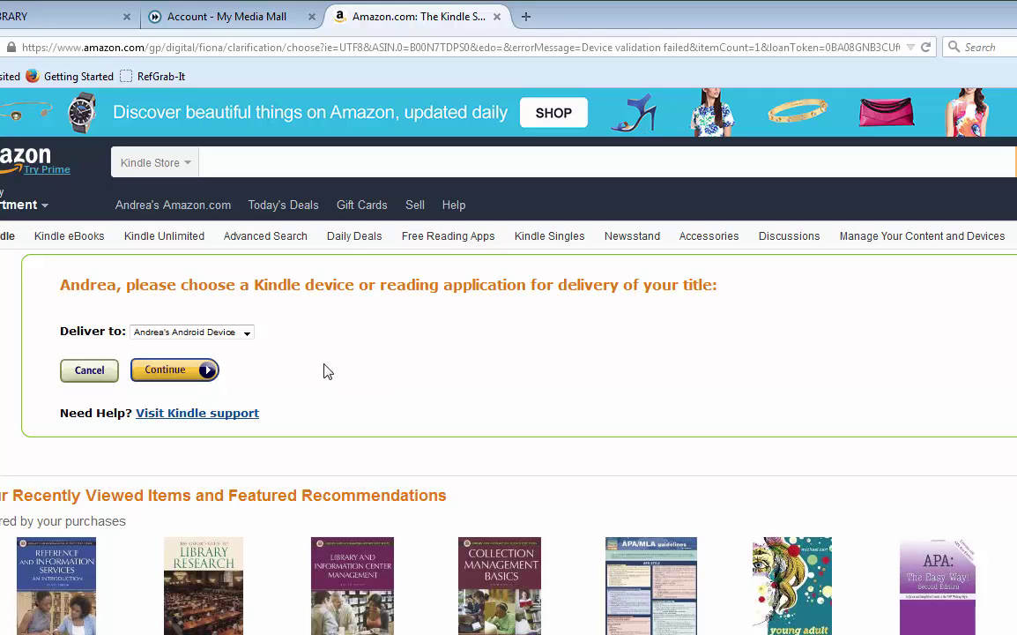
- Choose the iPad as the Deliver to device and continue to the thank-you page
{"action": "left_click", "coordinate": [248, 333]}
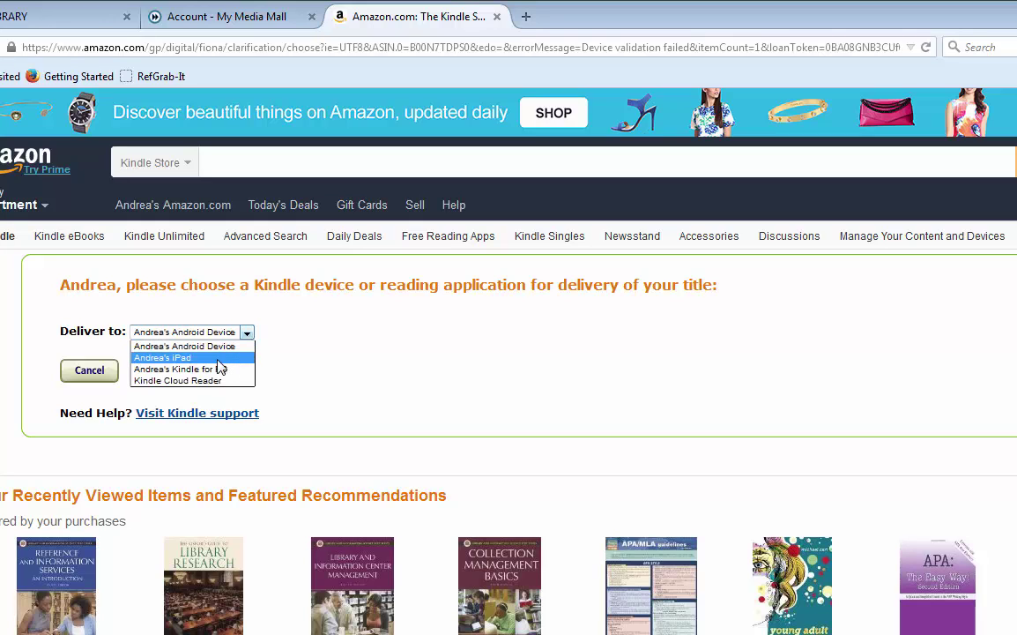
{"action": "left_click", "coordinate": [188, 358]}
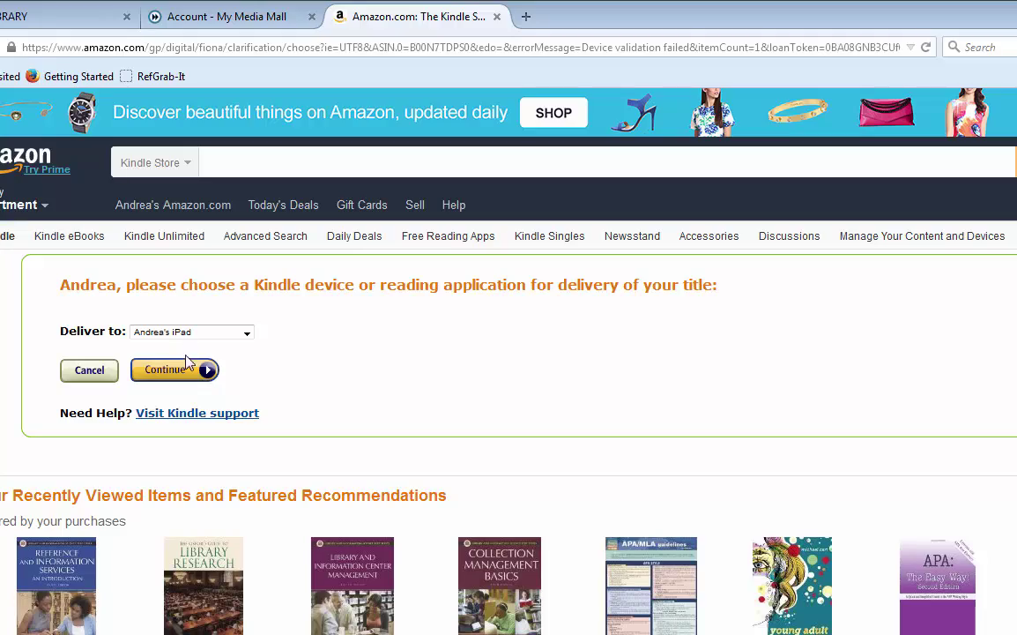
{"action": "left_click", "coordinate": [187, 375]}
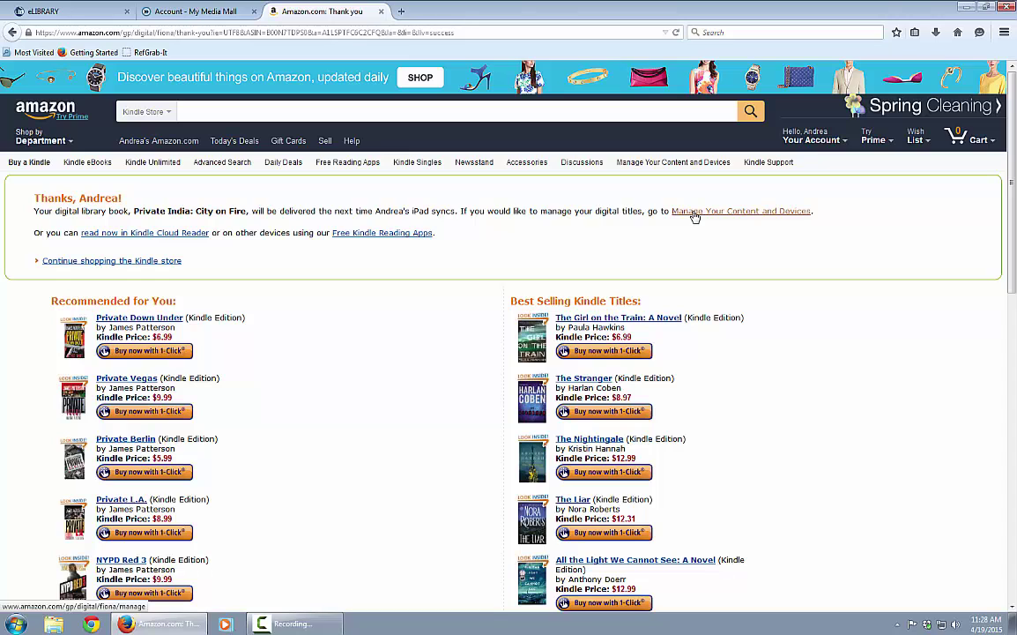
- In Manage Your Content and Devices, return Private India: City on Fire early
{"action": "left_click", "coordinate": [695, 212]}
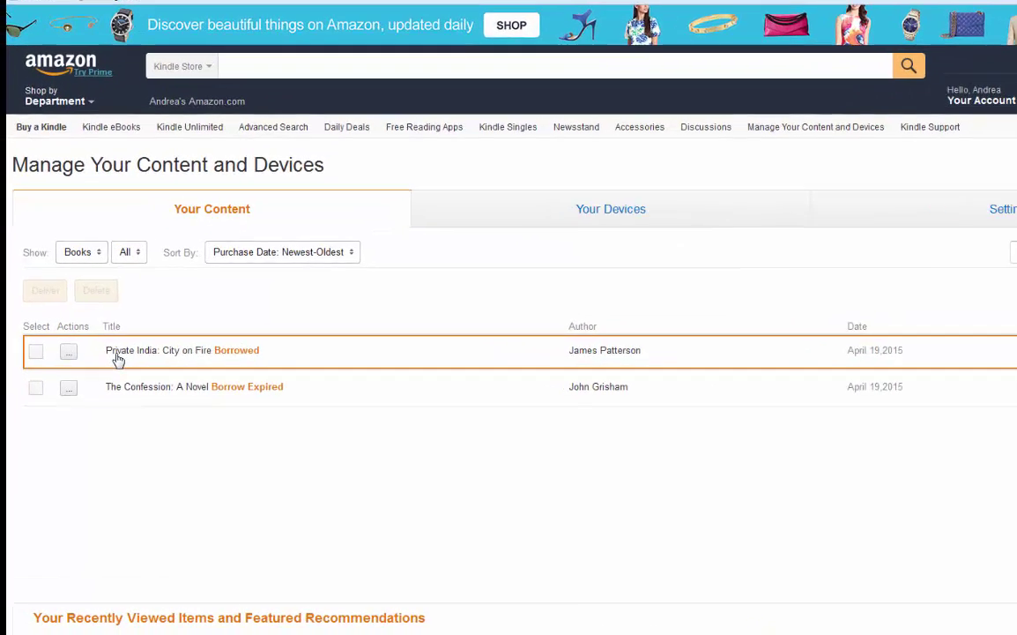
{"action": "left_click", "coordinate": [62, 358]}
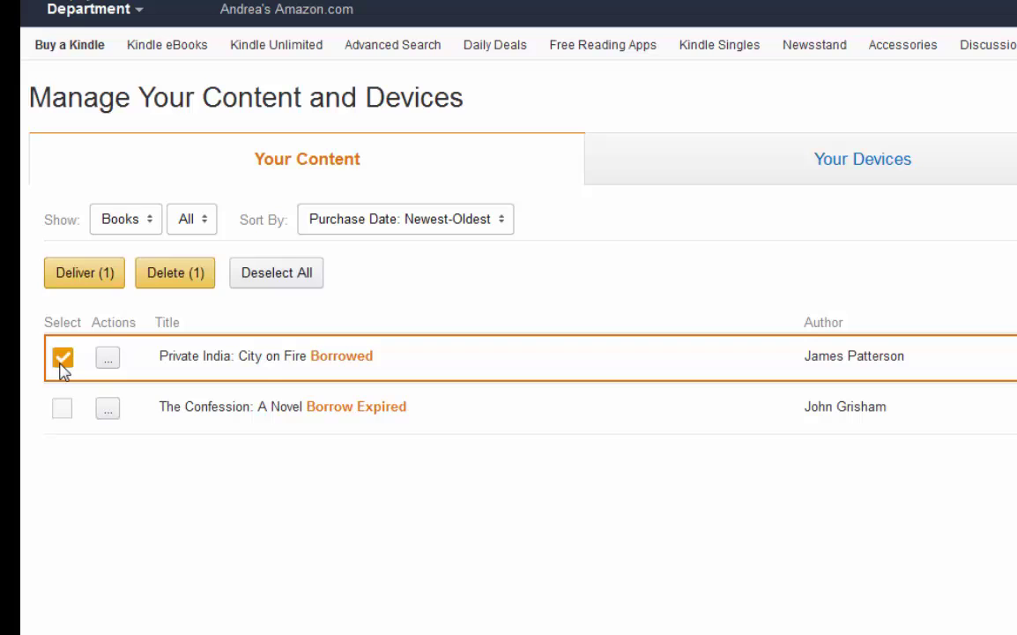
{"action": "left_click", "coordinate": [106, 362]}
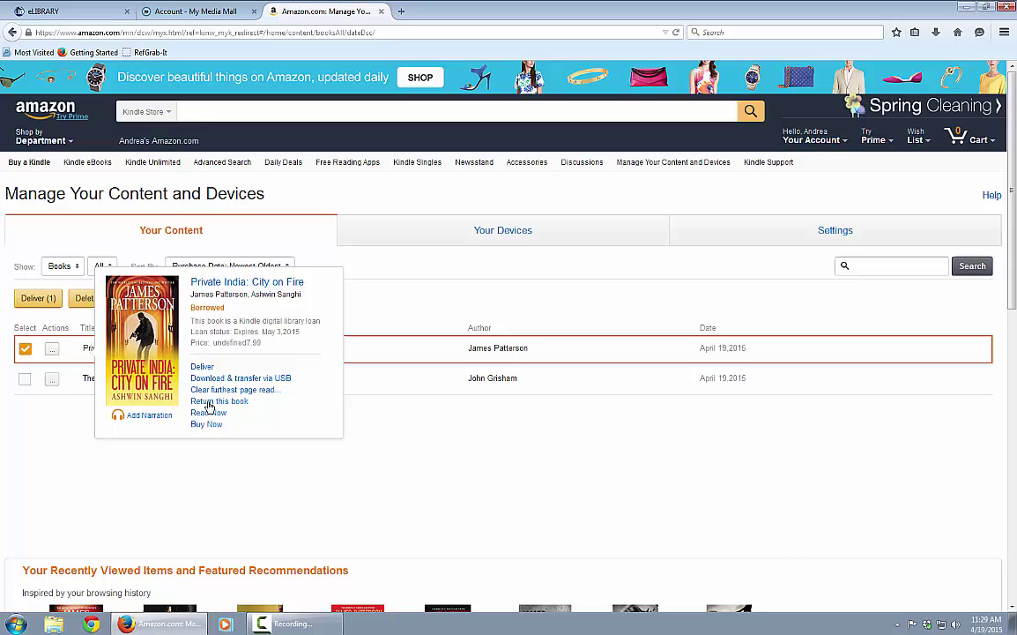
{"action": "left_click", "coordinate": [218, 401]}
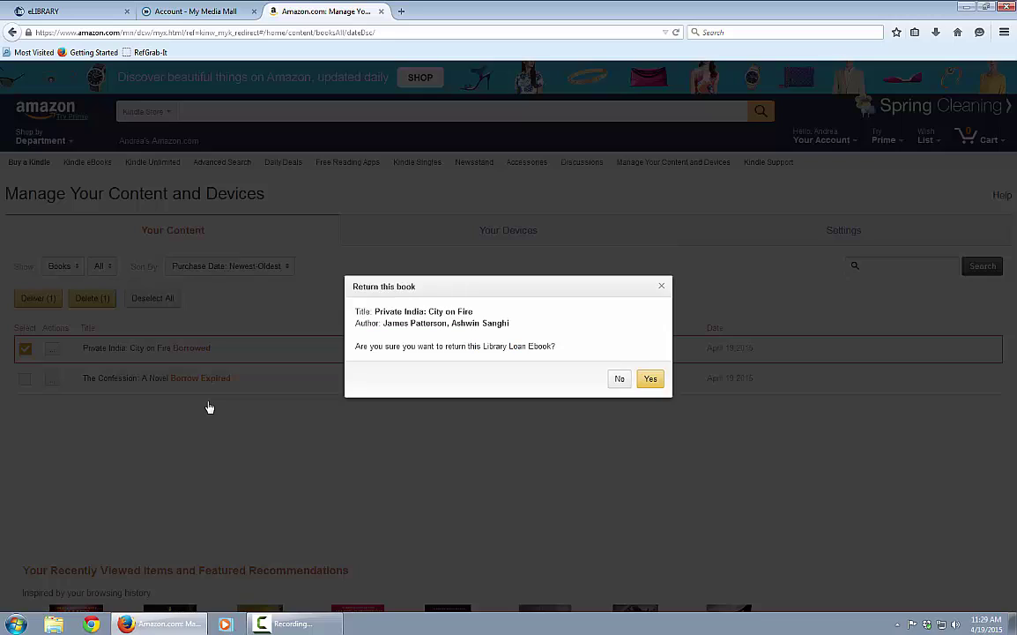
{"action": "left_click", "coordinate": [652, 379]}
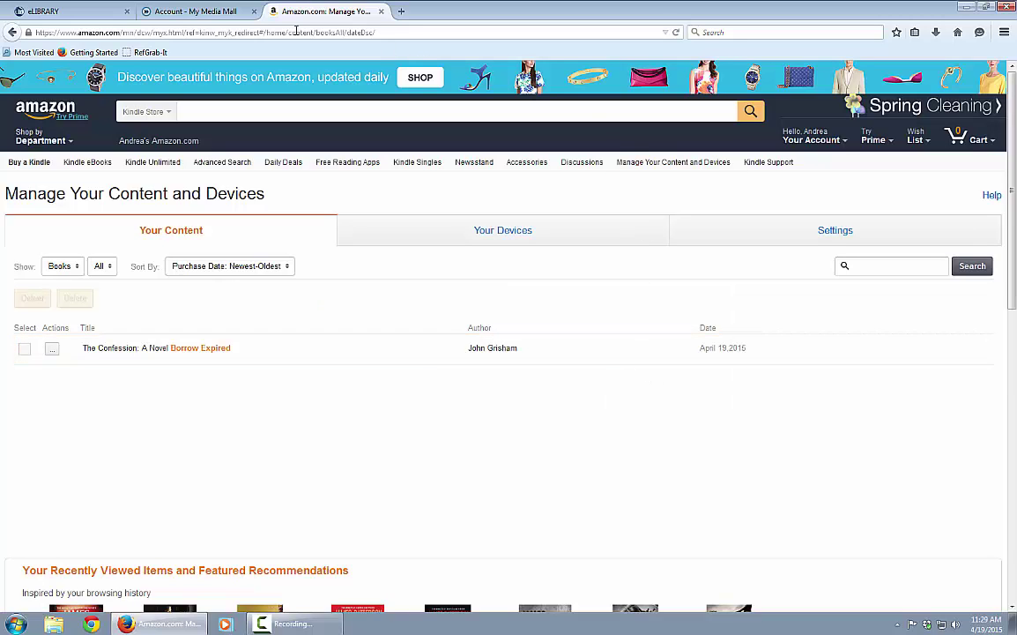
- On the My Media Mall account tab, reload the Bookshelf showing 0 titles checked out
{"action": "left_click", "coordinate": [210, 14]}
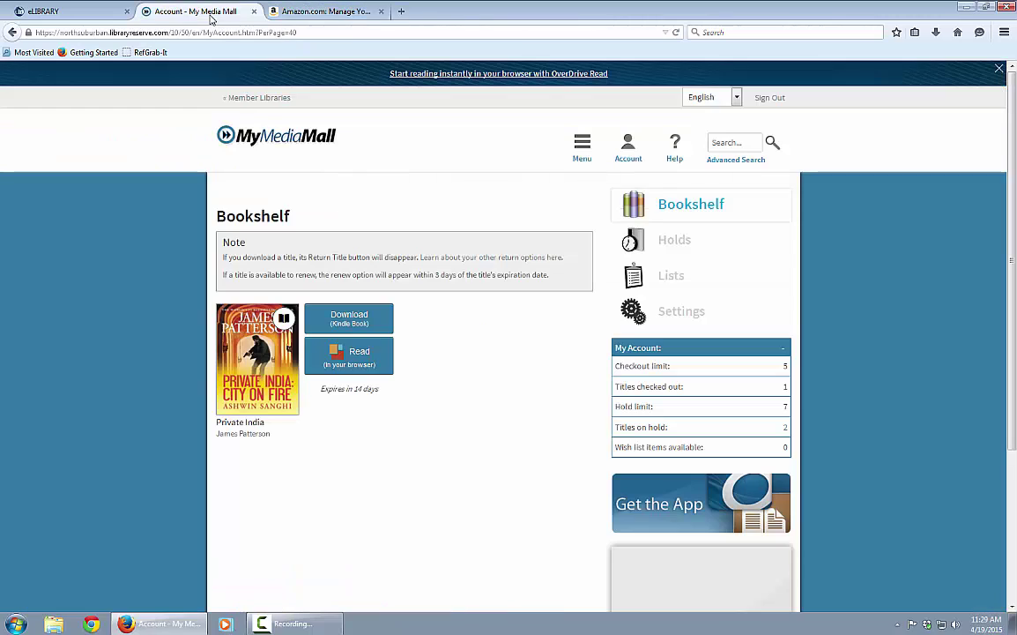
{"action": "left_click", "coordinate": [641, 211]}
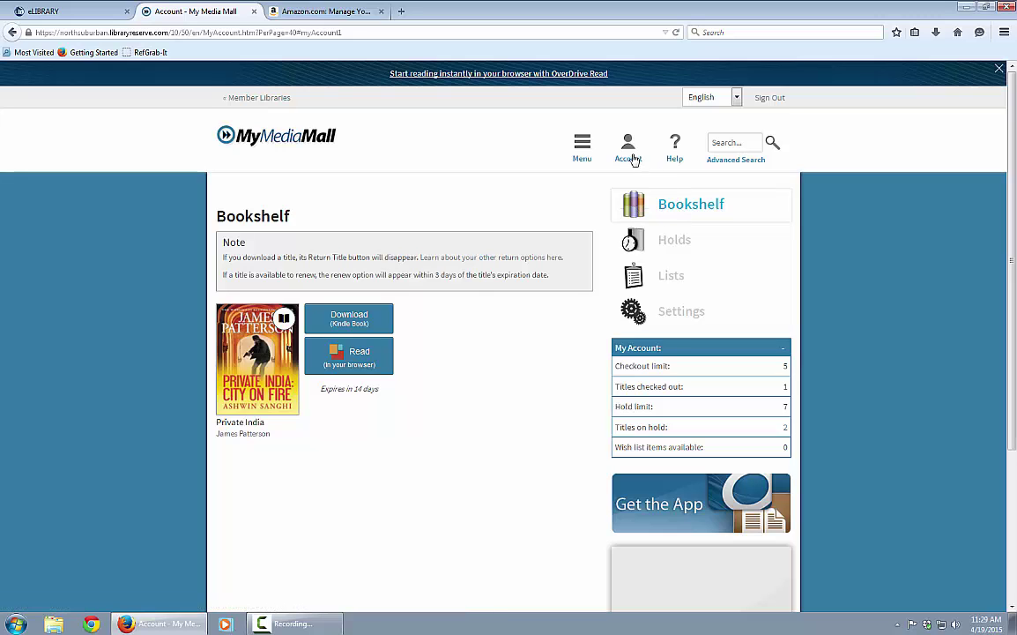
{"action": "left_click", "coordinate": [632, 159]}
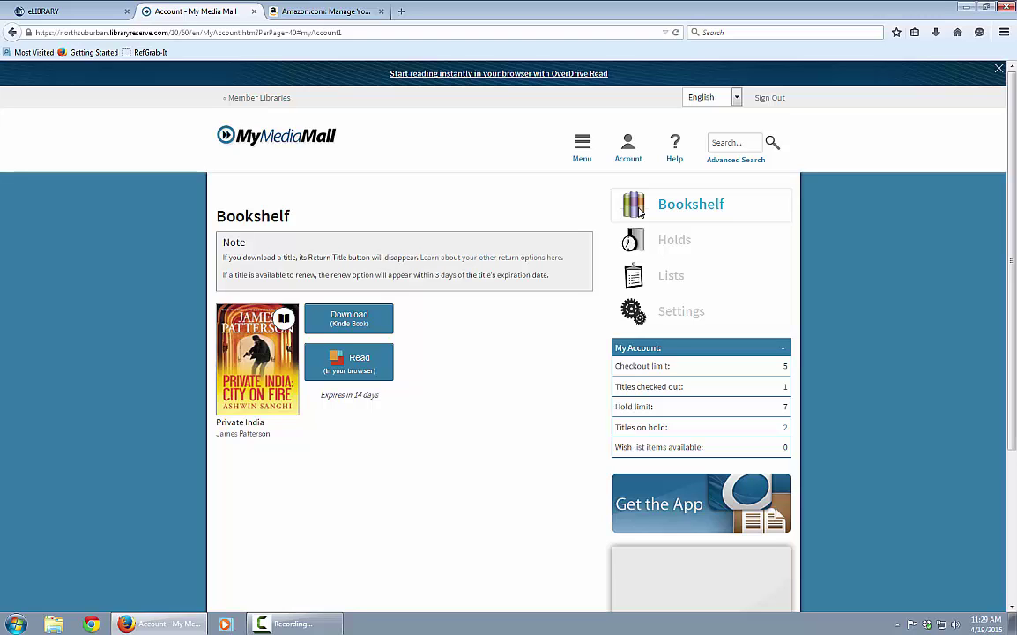
{"action": "left_click", "coordinate": [640, 211]}
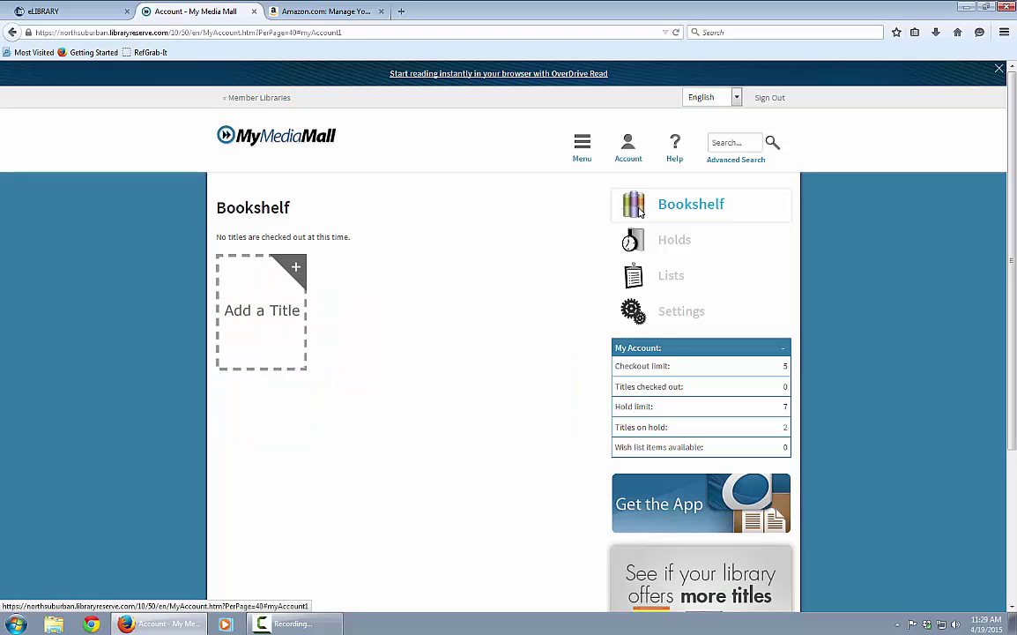